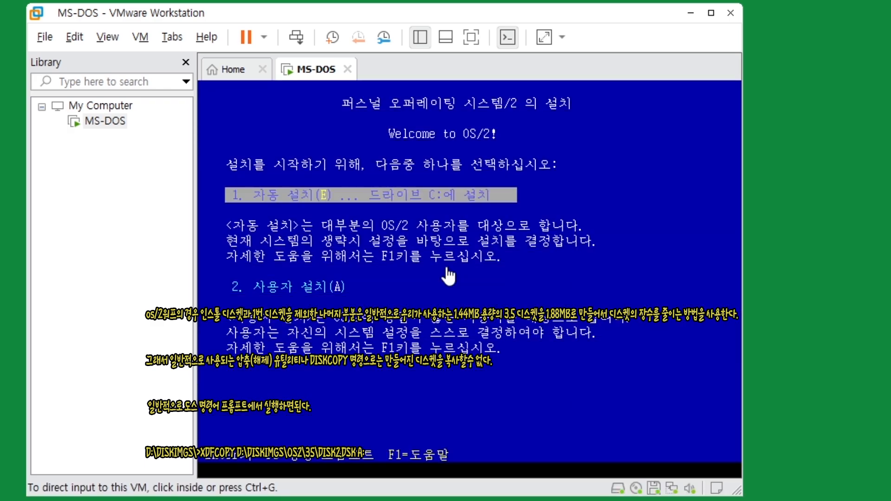
Try the automatic OS/2 installation on drive C: and exit to the OS/2 command prompt.
left_click(498, 289)
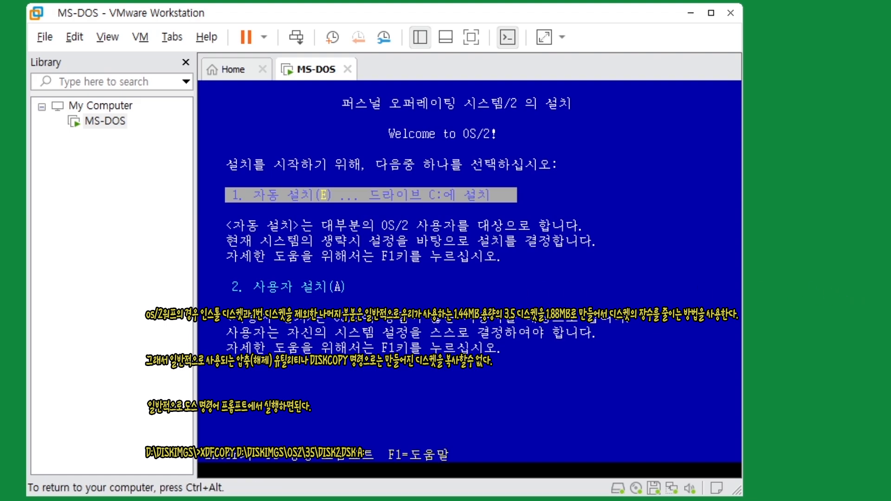
key("Return")
key("Return")
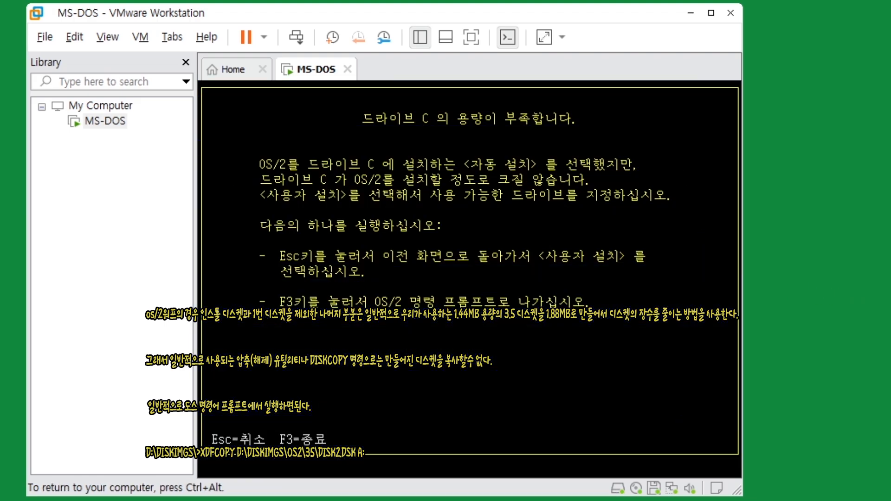
key("F3")
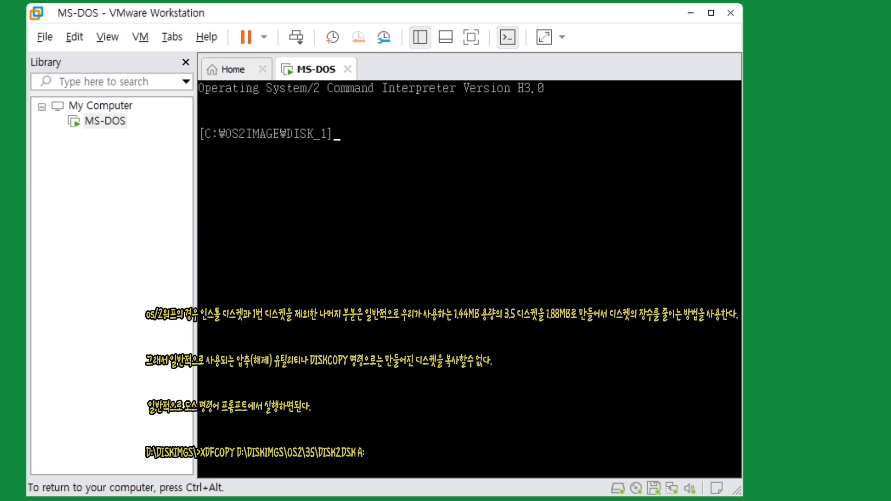
List the DISK_1 directory in wide format, first all files and then only *.exe.
type("dir/w")
key("Return")
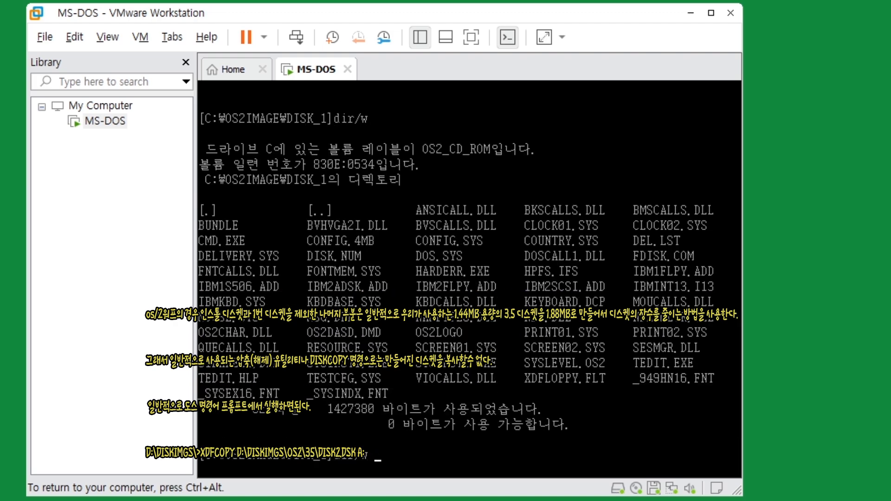
type("dir/w *.exe")
key("Return")
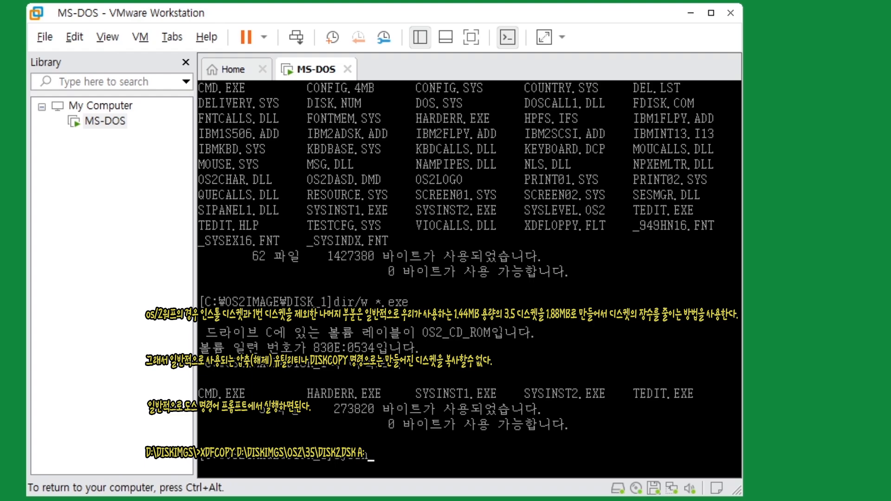
Run sysinst2, choose the user installation (사용자 설치) and accept the first keyboard type.
type("sysinst2")
key("Return")
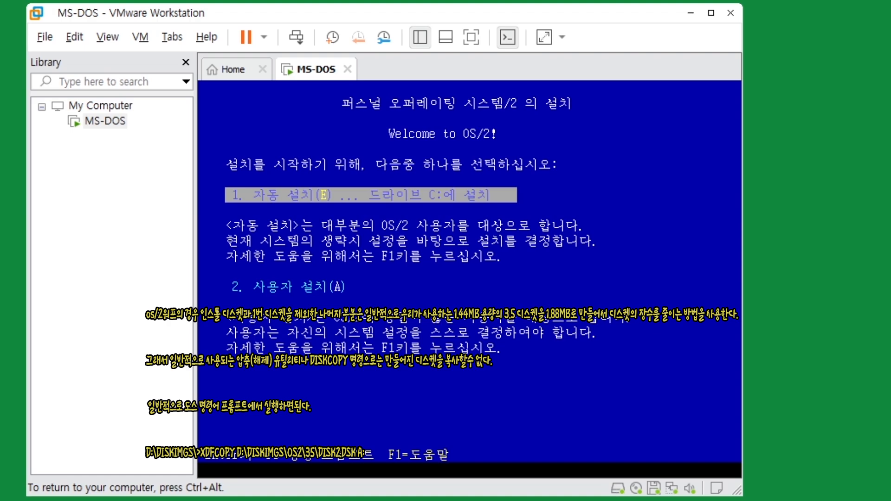
key("Down")
key("Return")
key("Return")
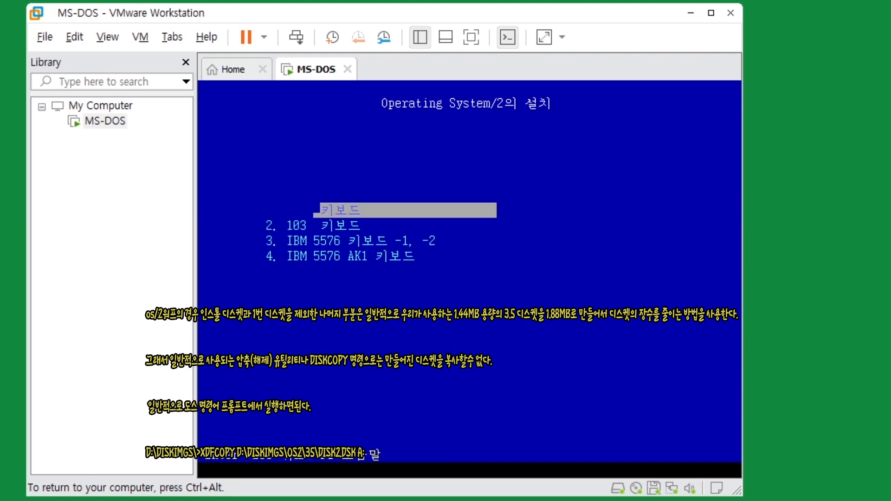
Choose option 2 to specify your own installation partition and proceed to FDISK.
key("Down")
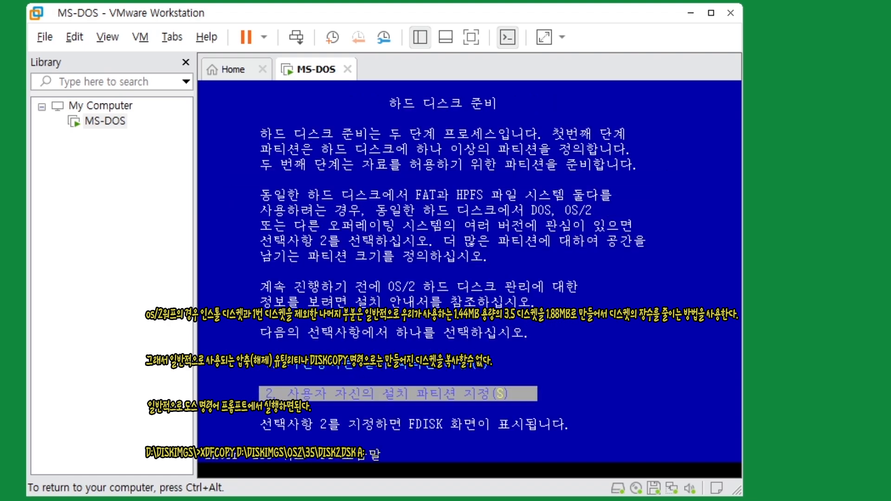
key("Return")
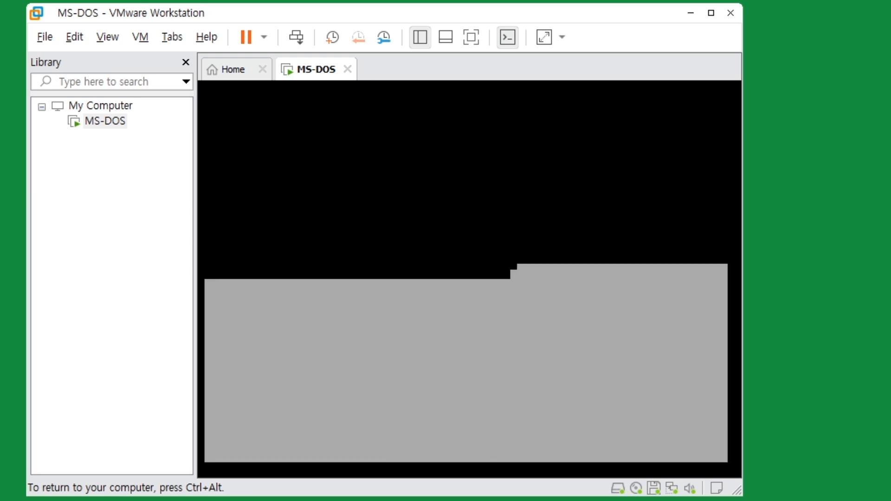
key("Return")
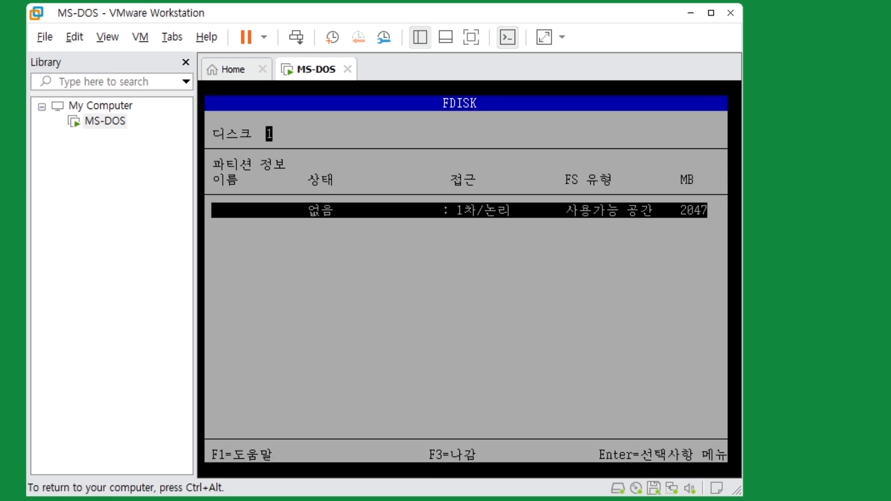
Create a 2047 MB primary partition from the free space on disk 1 in FDISK.
key("Return")
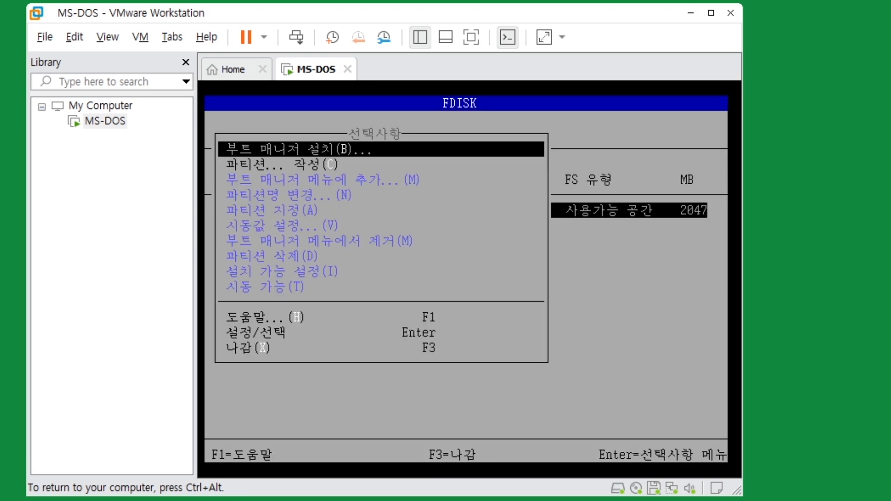
key("Down")
key("Return")
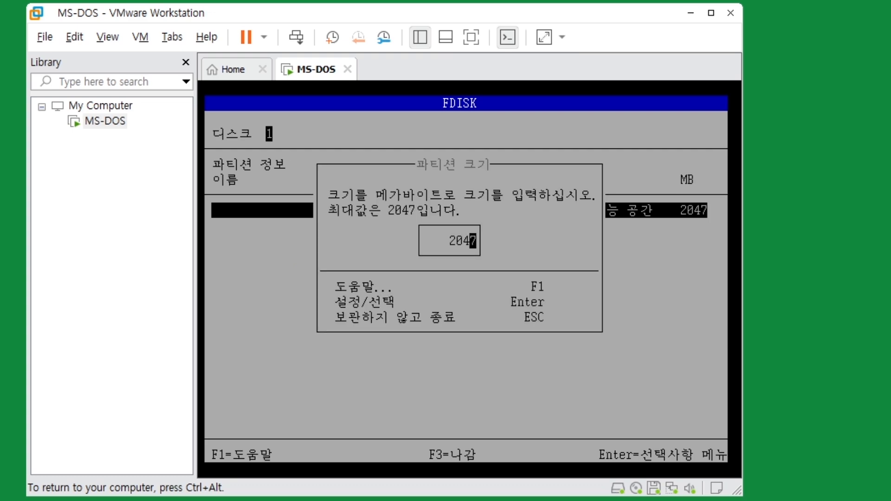
key("Return")
key("Return")
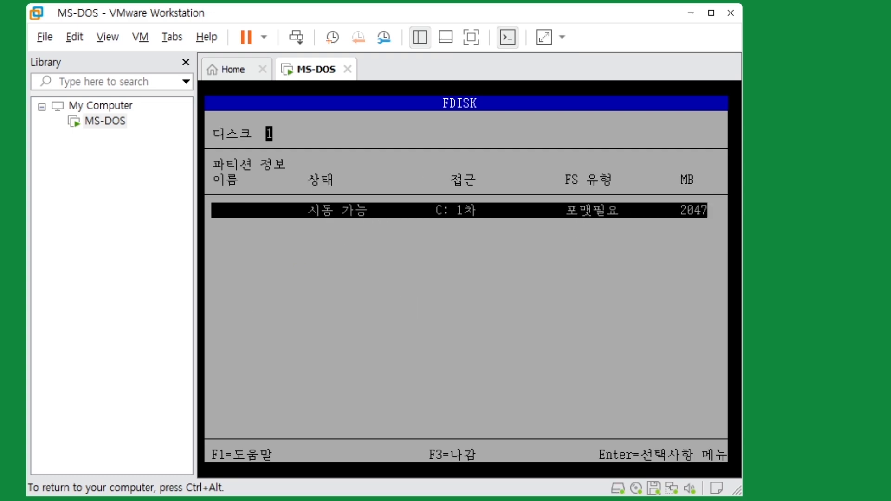
Save the partition changes and exit FDISK.
key("F3")
key("Return")
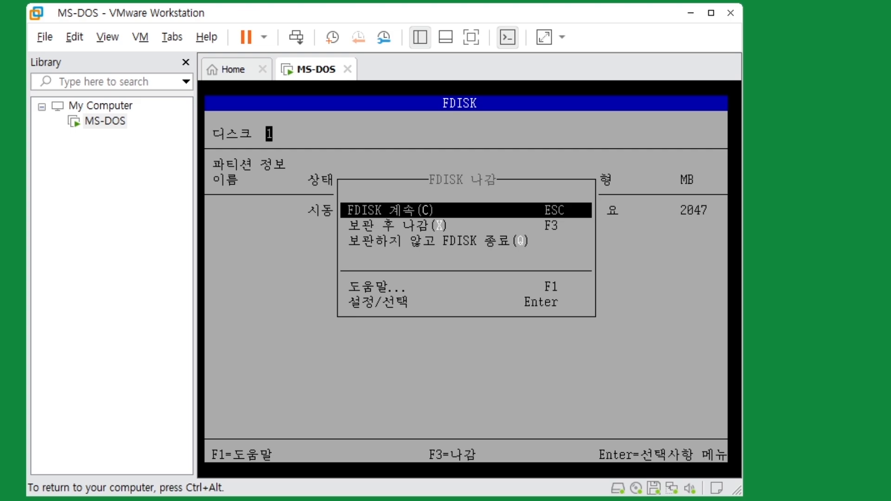
key("F3")
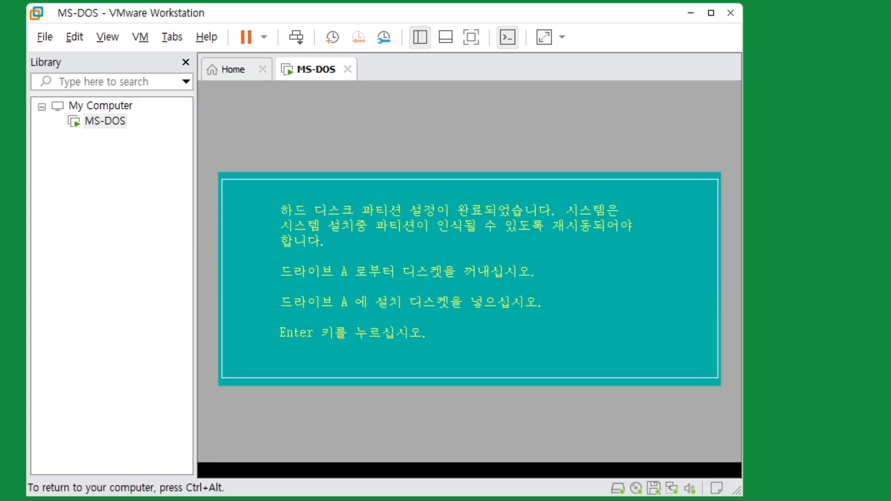
Return input to the host and change the virtual machine's floppy image to 1.img.
key("ctrl+alt")
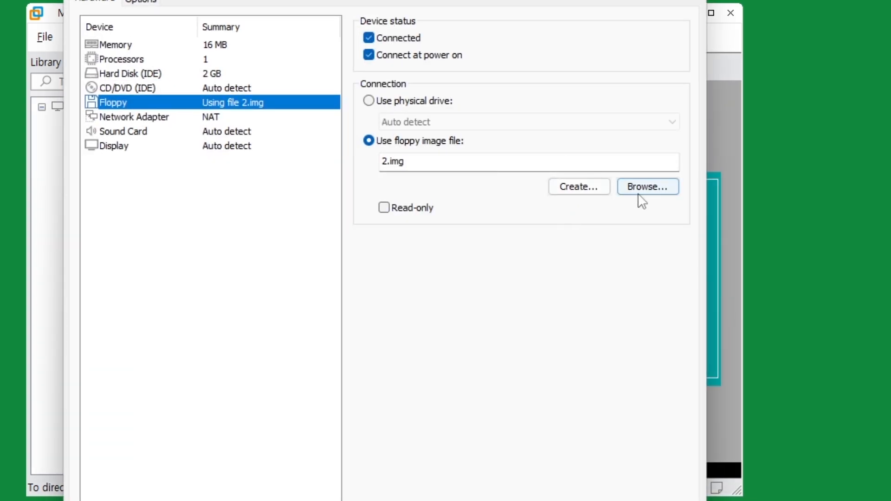
left_click(639, 194)
left_click(394, 219)
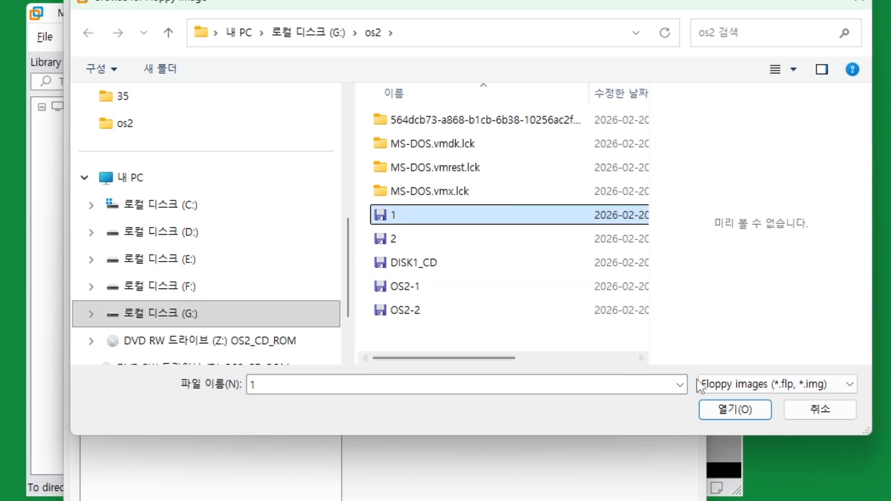
left_click(736, 410)
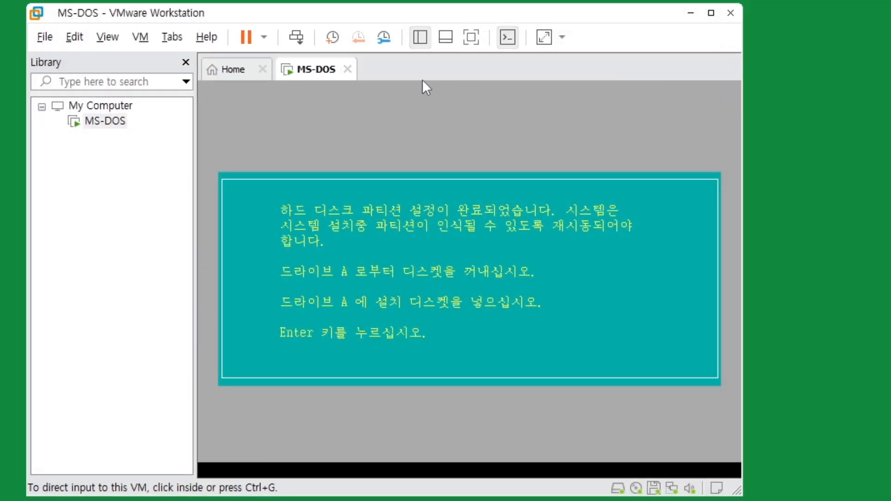
Power off the MS-DOS virtual machine by closing it and reopen it from the library.
left_click(347, 70)
left_click(370, 285)
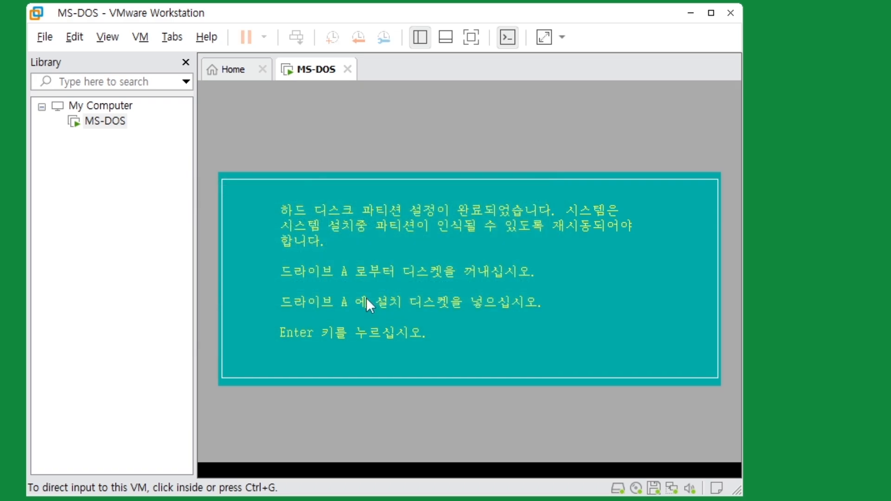
left_click(106, 123)
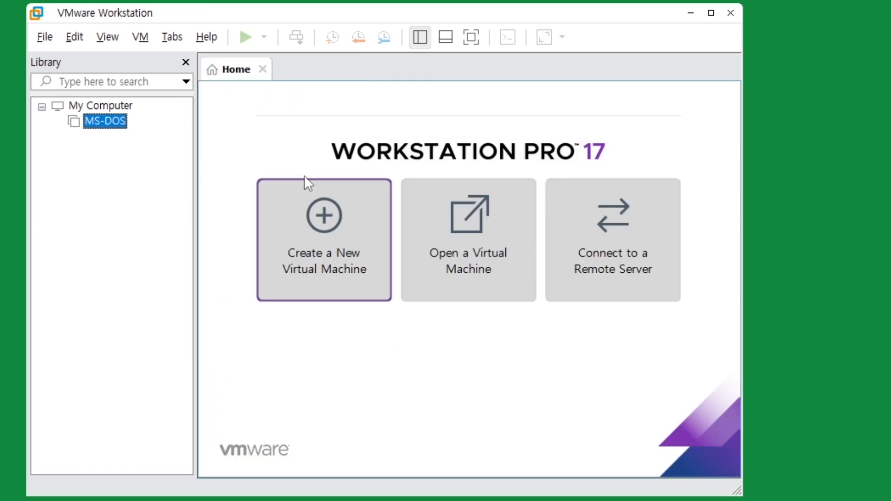
double_click(183, 123)
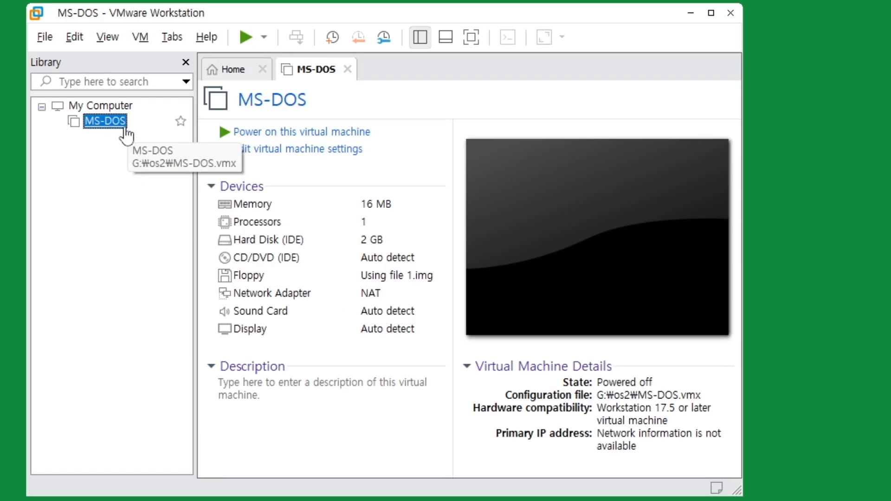
Power on the MS-DOS virtual machine, power it off again and reopen its page.
left_click(288, 136)
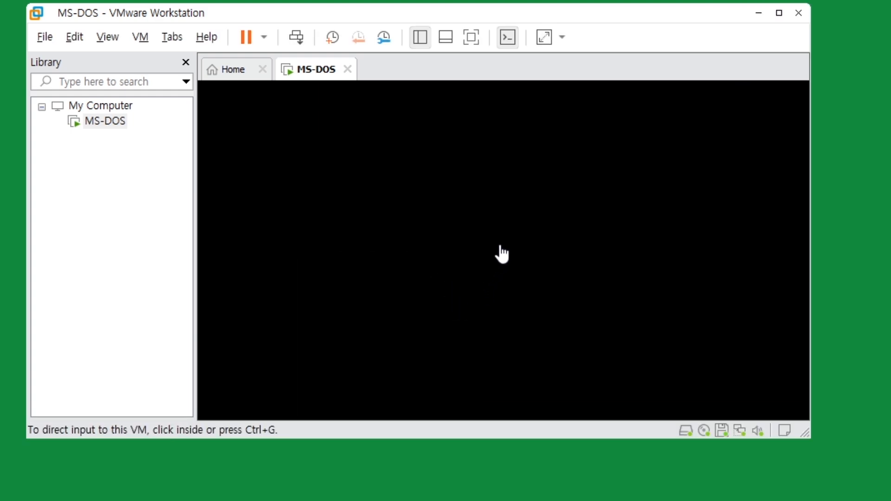
left_click_drag(435, 12, 467, 4)
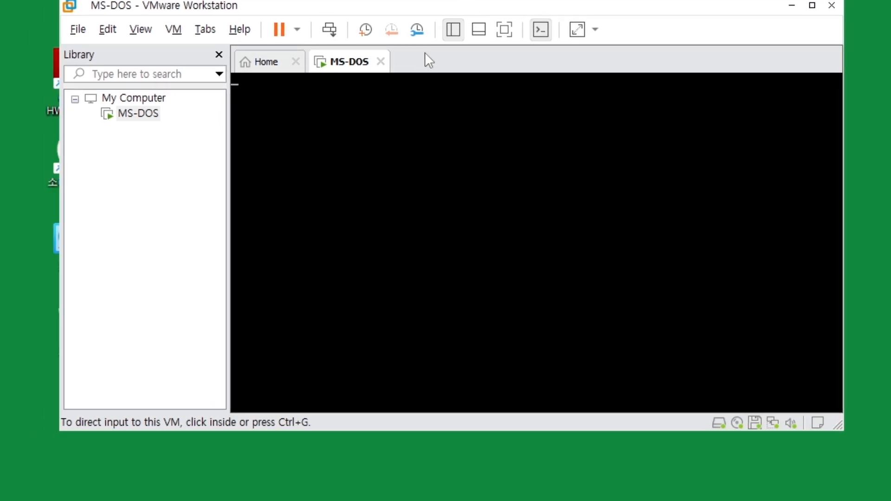
left_click(381, 62)
left_click(425, 250)
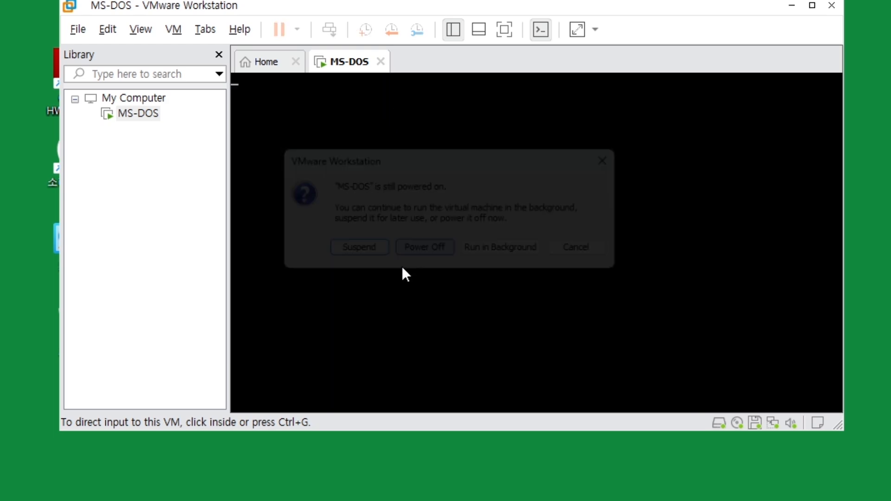
left_click(140, 116)
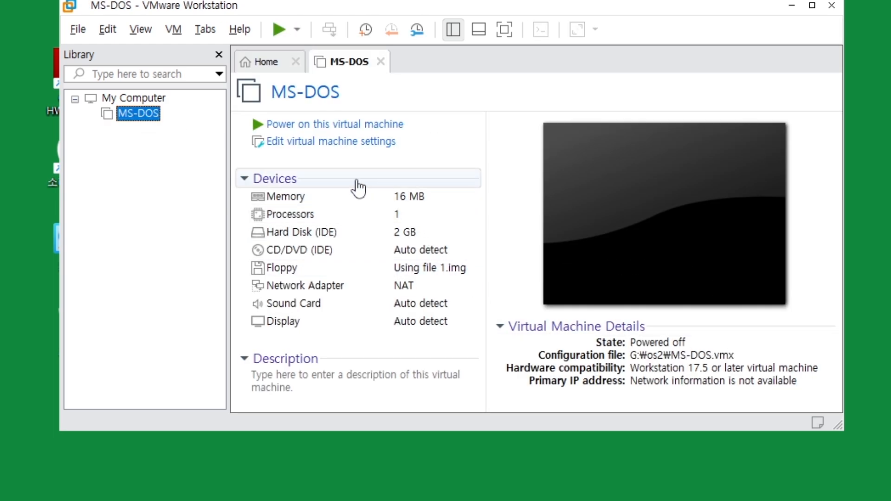
Select 1.img from the os2 folder as the floppy image and power on the MS-DOS virtual machine.
left_click(298, 271)
double_click(449, 276)
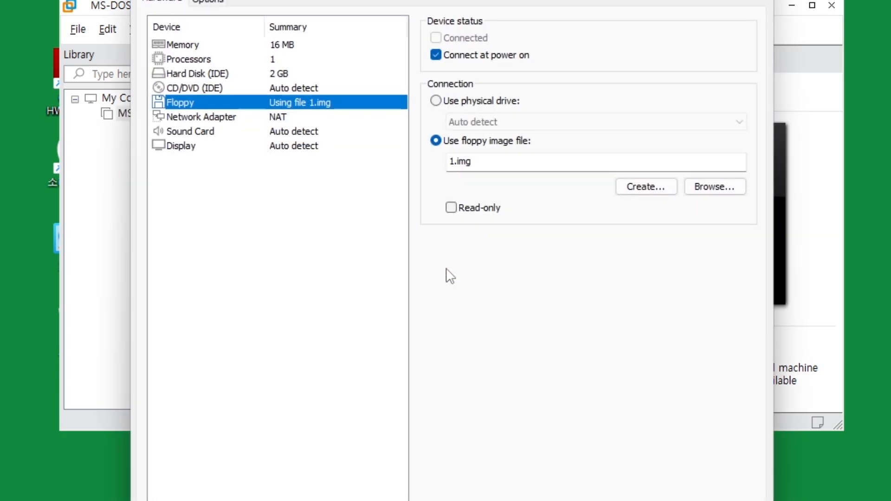
left_click(643, 190)
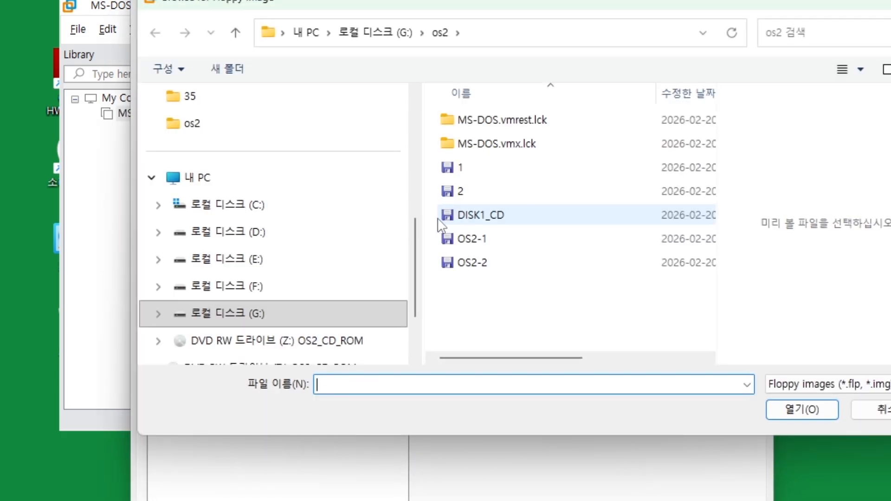
left_click(457, 168)
left_click(795, 404)
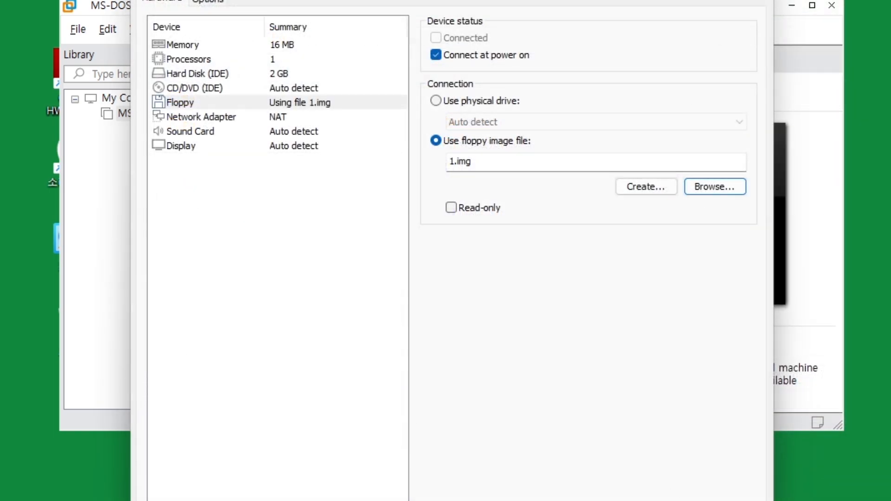
left_click(608, 500)
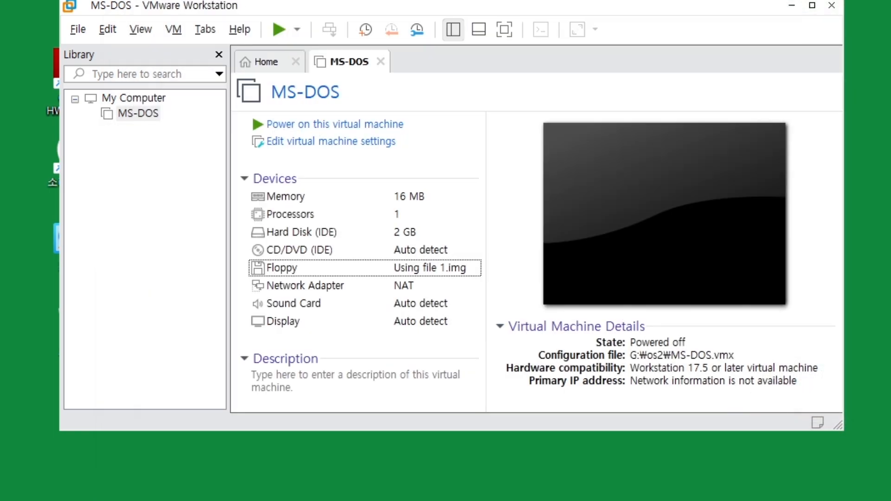
left_click(300, 125)
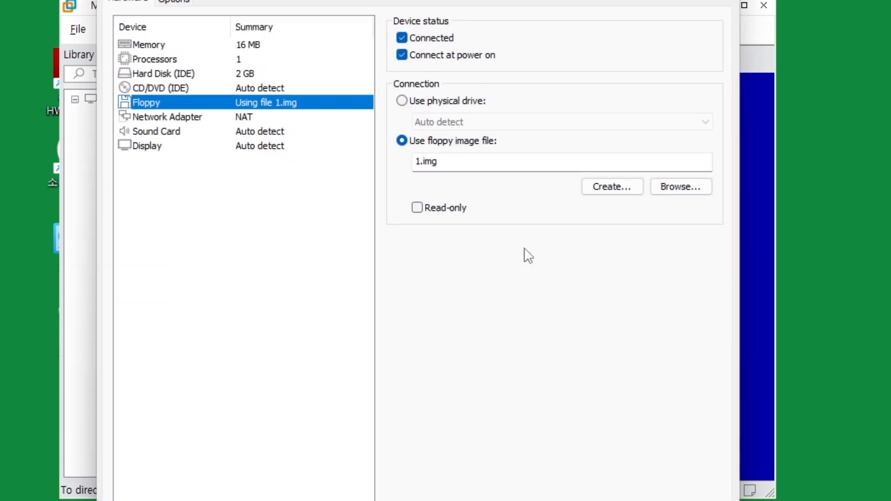
Change the running virtual machine's floppy image file to 2.img and apply the settings.
double_click(418, 161)
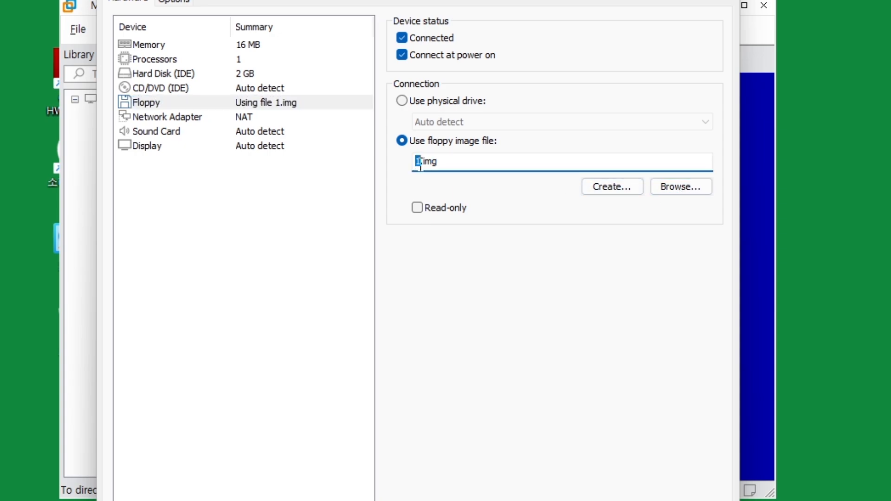
type("2")
key("Tab")
left_click(494, 500)
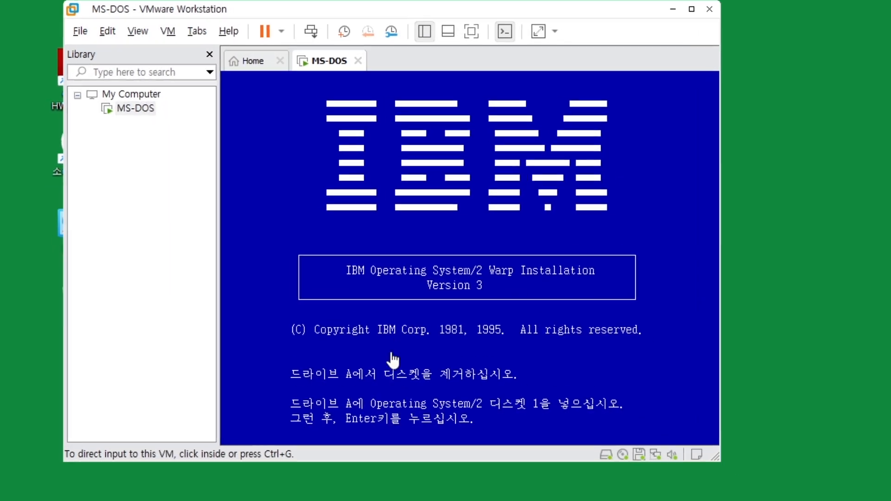
Continue the OS/2 Warp installation with the newly inserted diskette, return input to the host and reposition the virtual machine window.
left_click(402, 382)
key("Return")
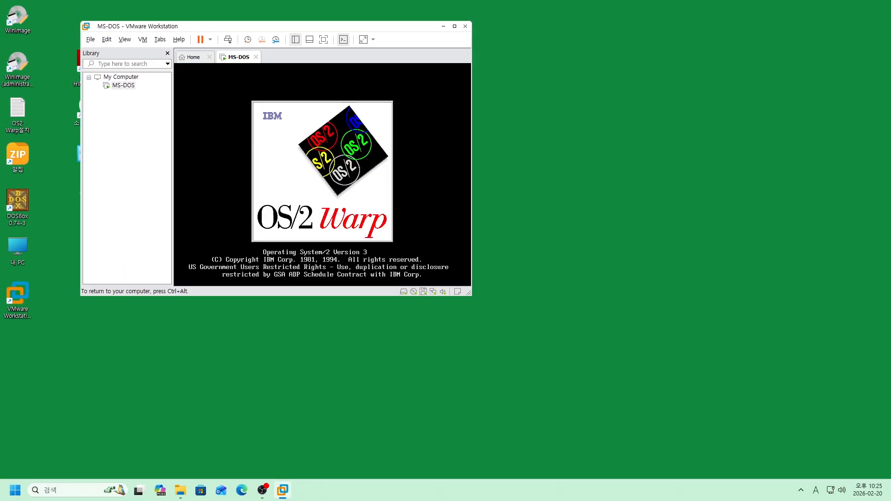
key("ctrl+alt")
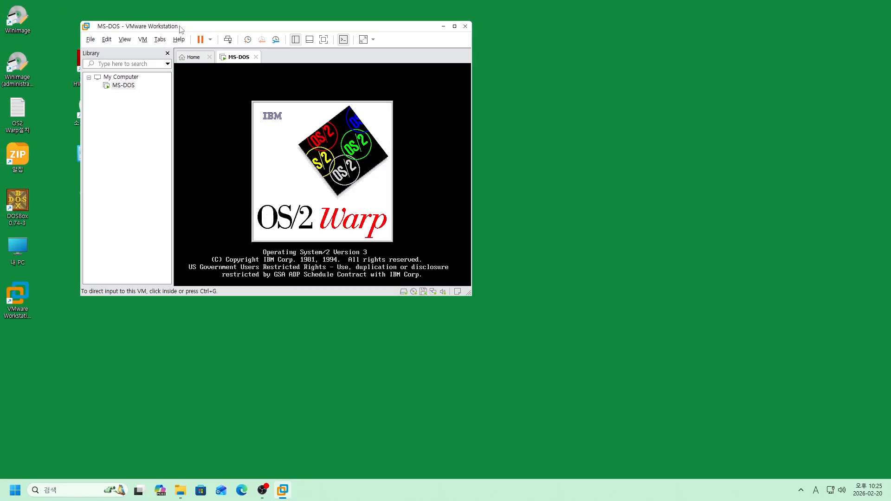
left_click_drag(180, 28, 156, 33)
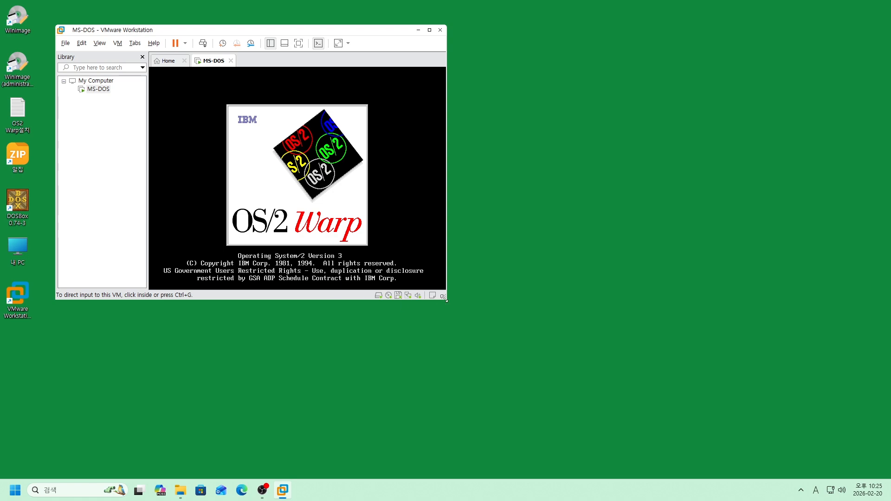
Enlarge the virtual machine window and start the automatic installation (자동 설치) of OS/2 on drive C:.
left_click_drag(446, 301, 645, 444)
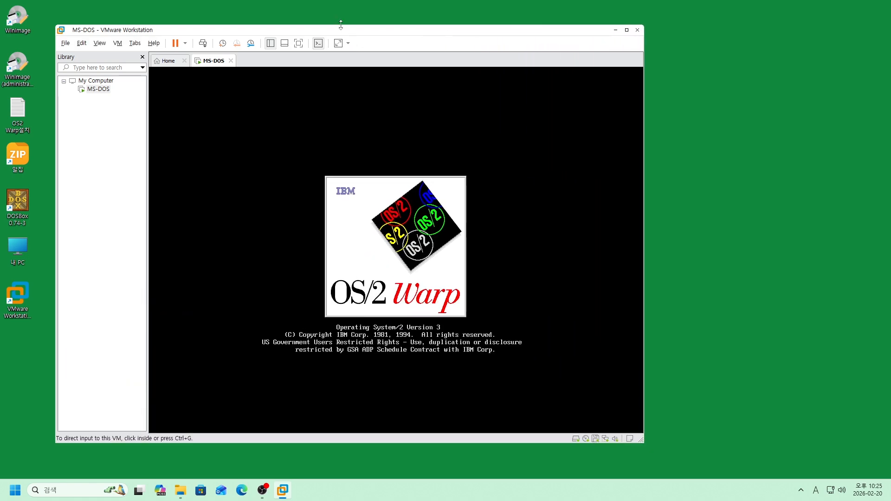
left_click_drag(346, 29, 371, 26)
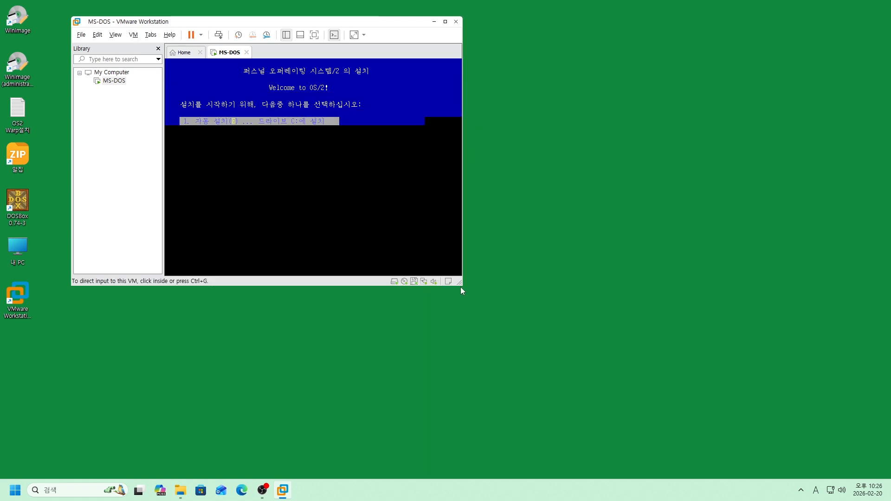
left_click_drag(463, 287, 574, 379)
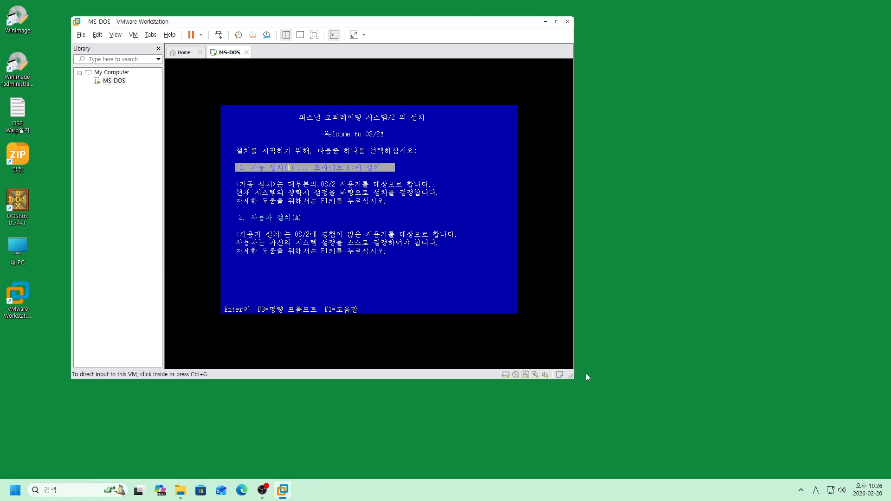
left_click(502, 305)
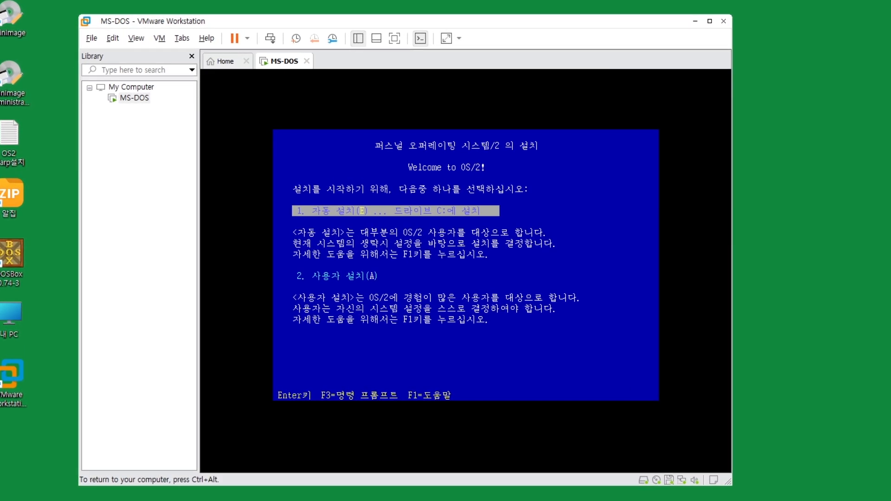
key("Return")
key("Return")
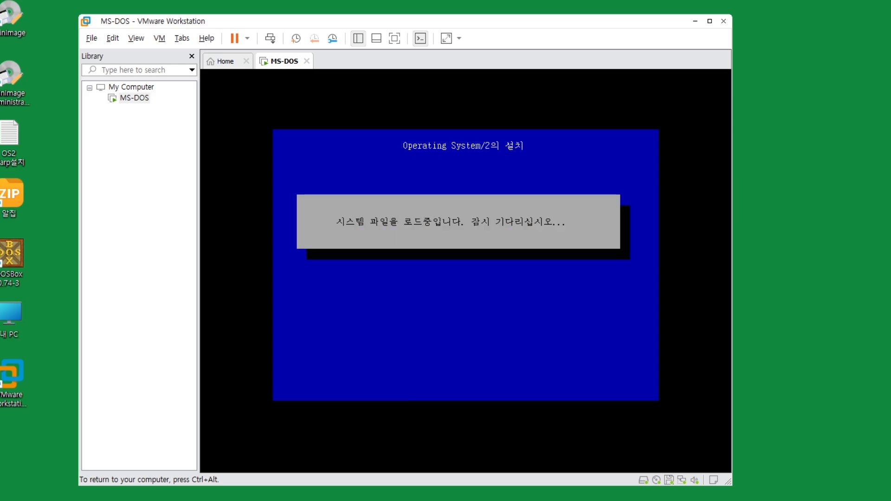
key("Return")
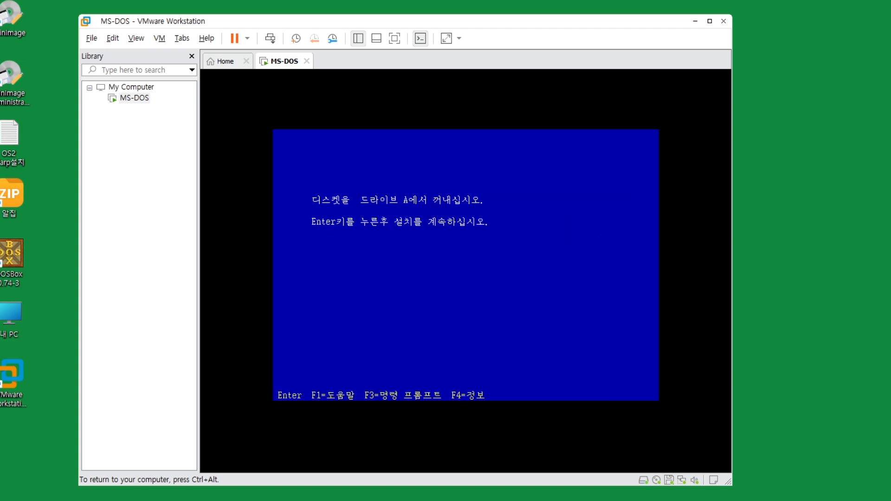
Switch the running virtual machine's floppy from the image file to the auto-detected physical drive and decline connecting it at every power-on.
key("ctrl+alt")
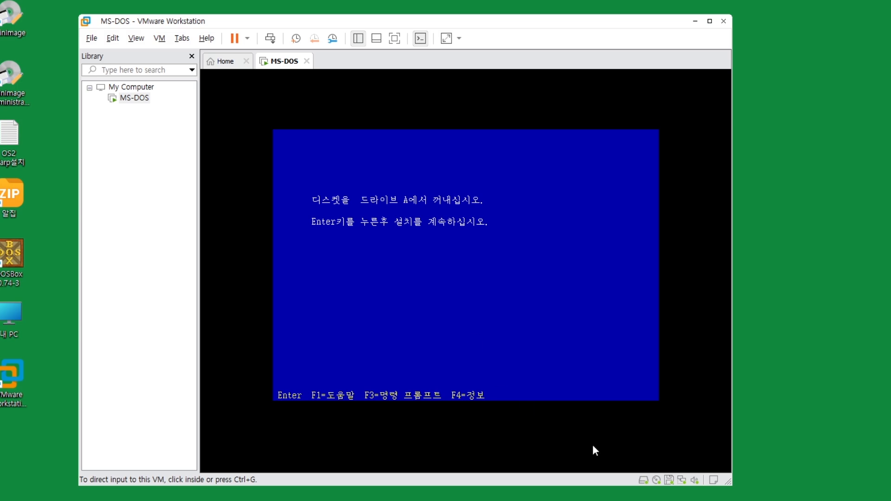
left_click(668, 481)
left_click(705, 498)
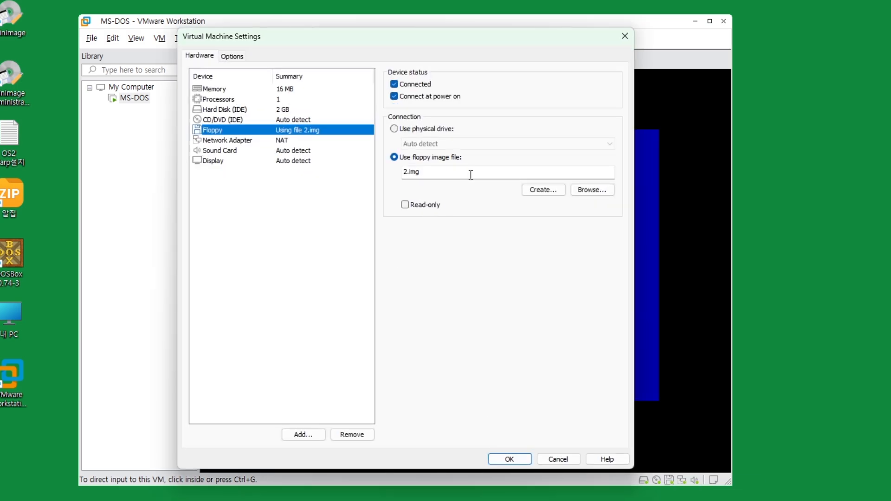
left_click(394, 129)
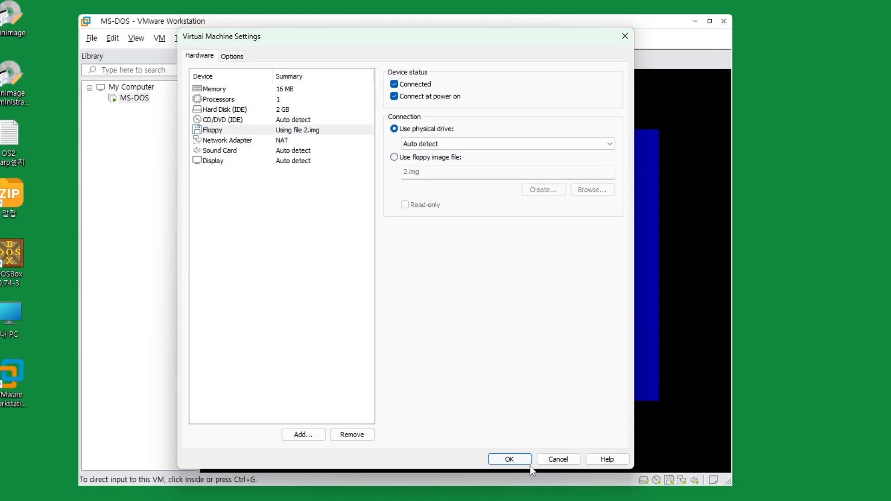
left_click(509, 459)
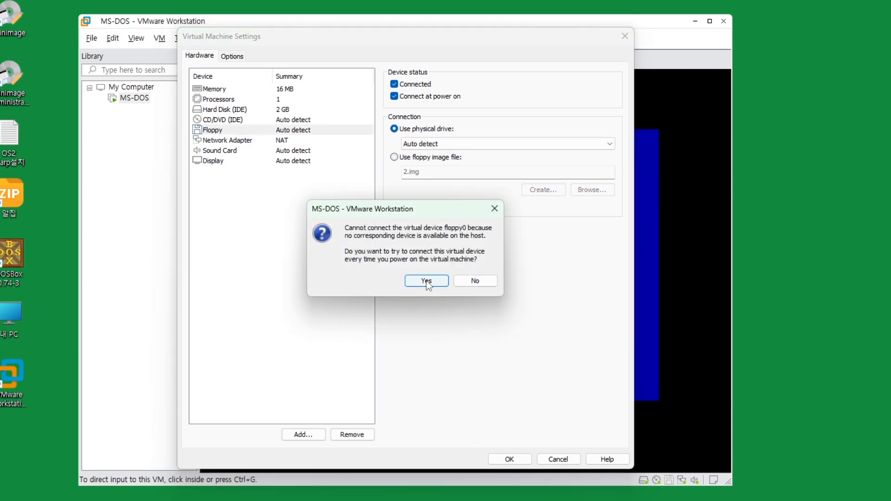
left_click(427, 281)
left_click(467, 272)
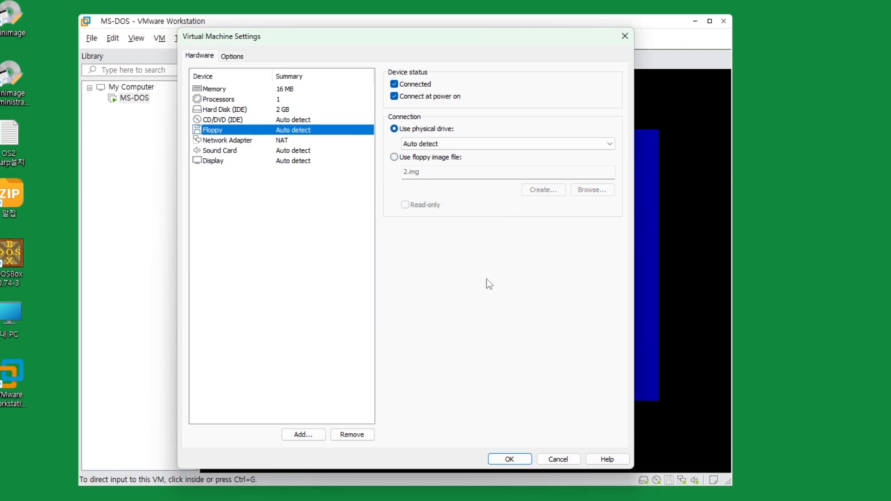
left_click(523, 459)
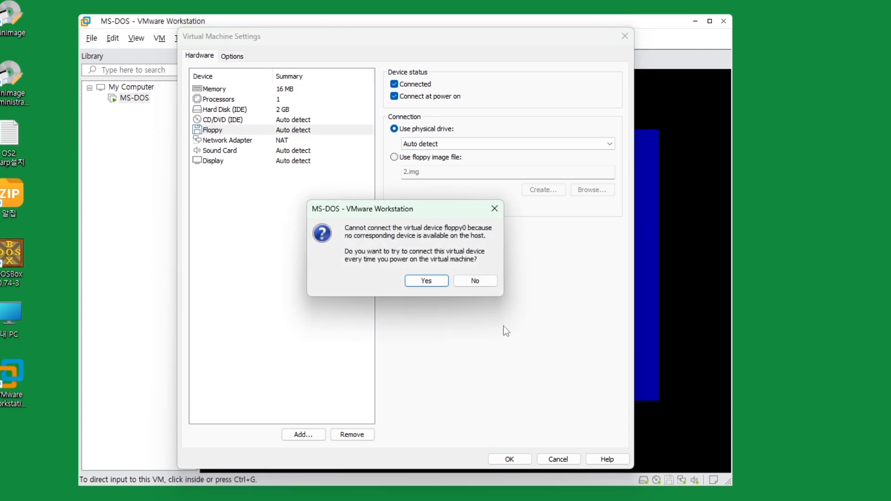
left_click(483, 285)
left_click(490, 271)
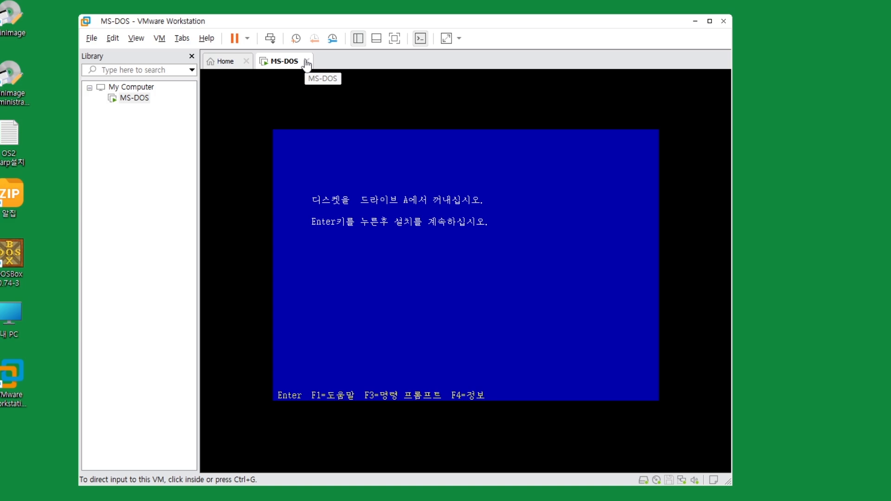
Close the running MS-DOS virtual machine and power it off.
left_click(307, 61)
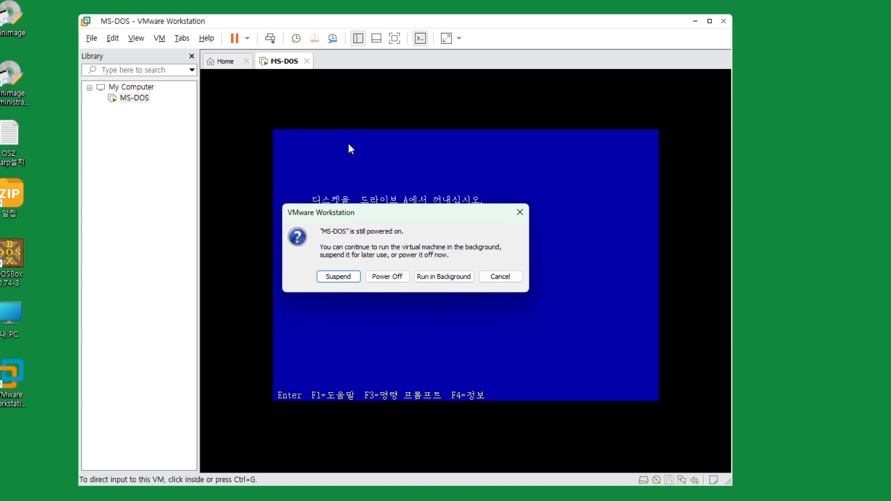
left_click_drag(375, 218, 359, 254)
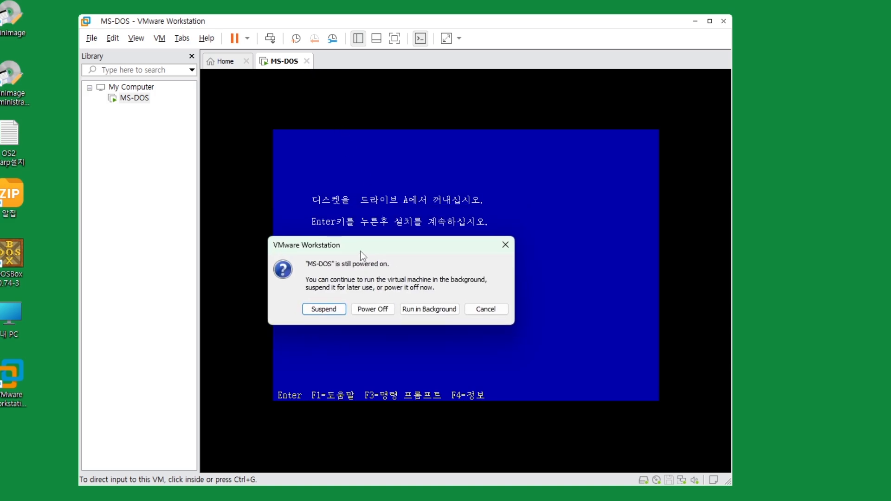
left_click(372, 308)
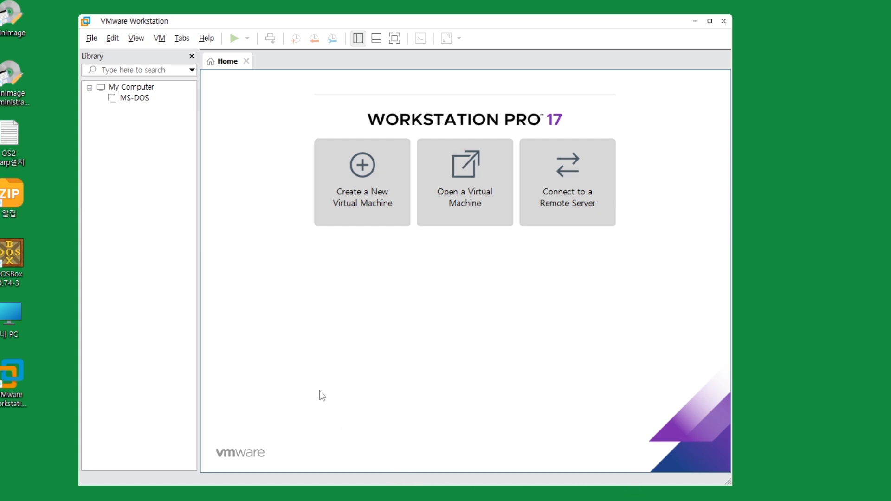
Reopen the MS-DOS virtual machine, accept its floppy settings with the auto-detected physical drive, and power it on.
left_click(130, 98)
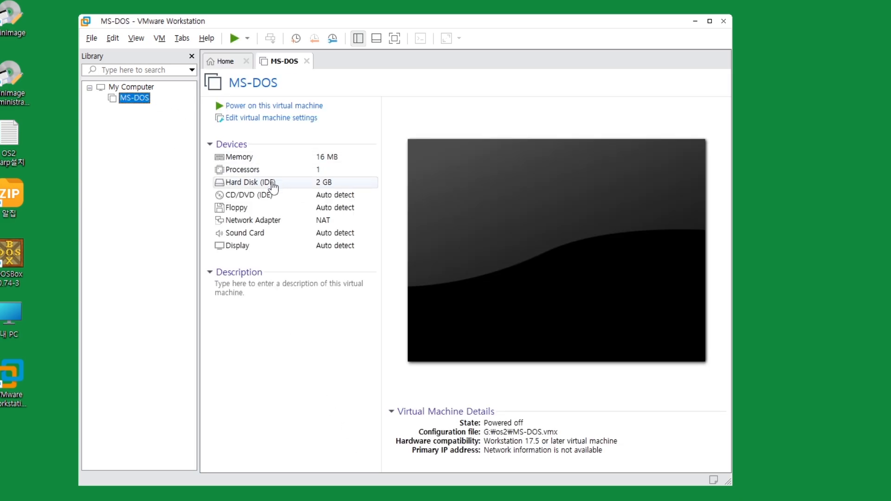
left_click(265, 210)
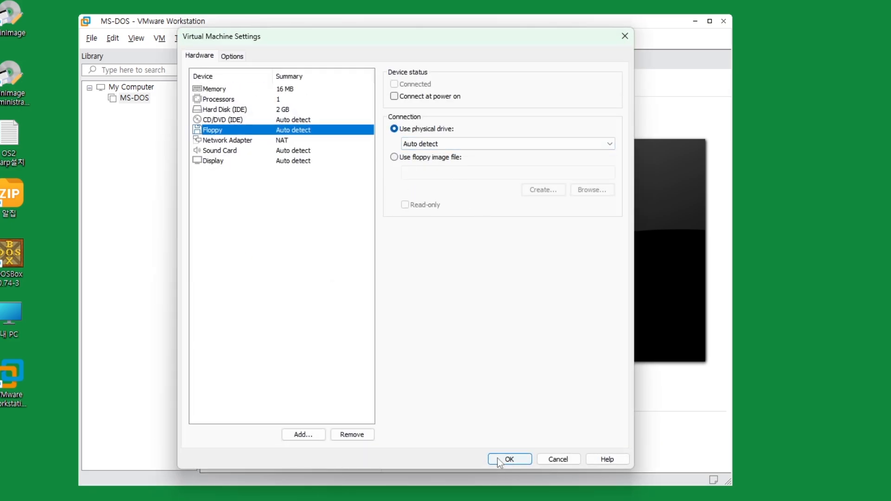
left_click(509, 459)
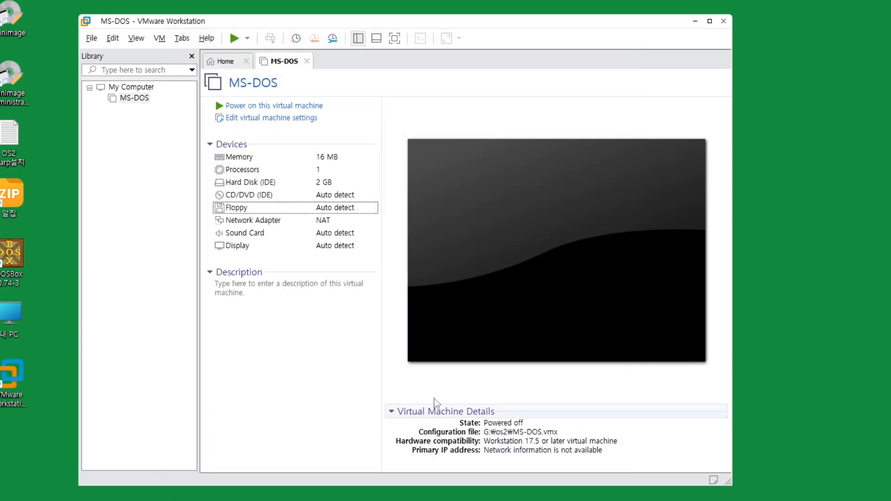
left_click(237, 107)
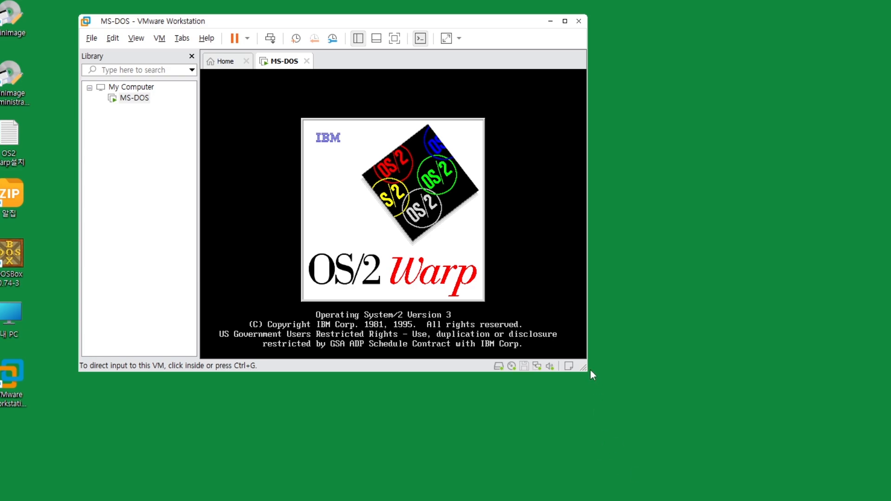
Accept the listed OS/2 system configuration (시스템 구성) and continue without installing a default printer.
left_click_drag(587, 370, 846, 500)
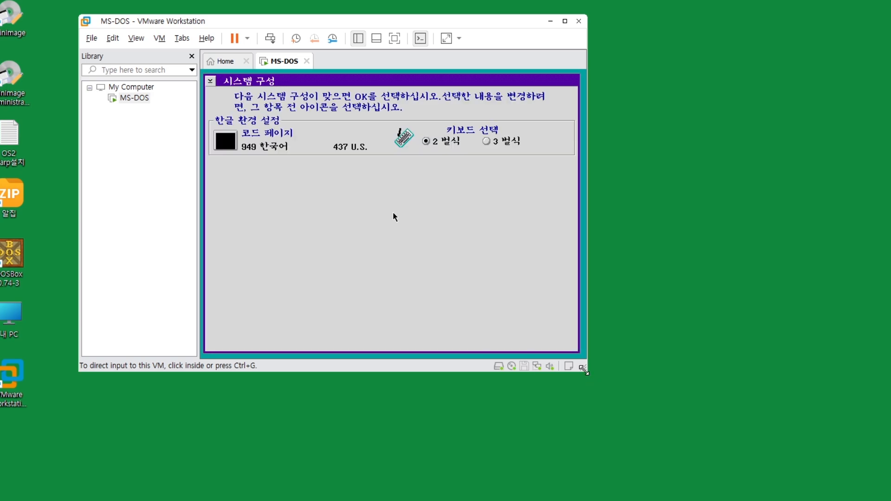
left_click_drag(588, 372, 760, 474)
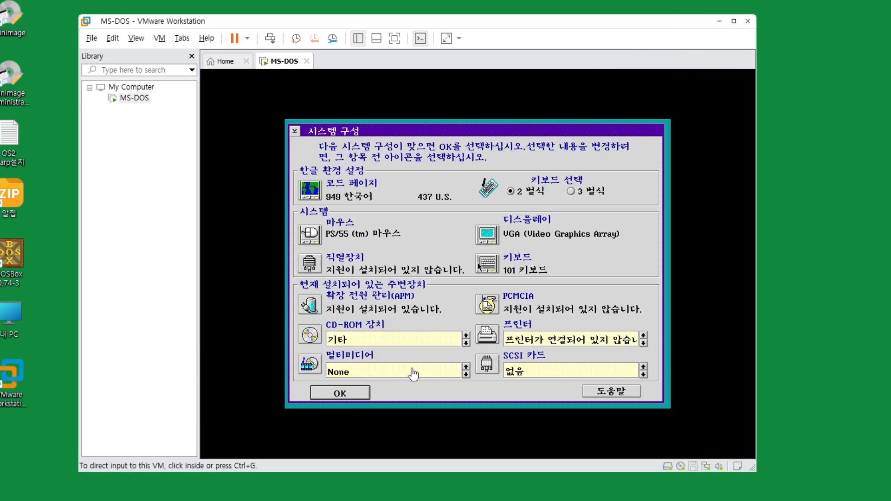
left_click(360, 393)
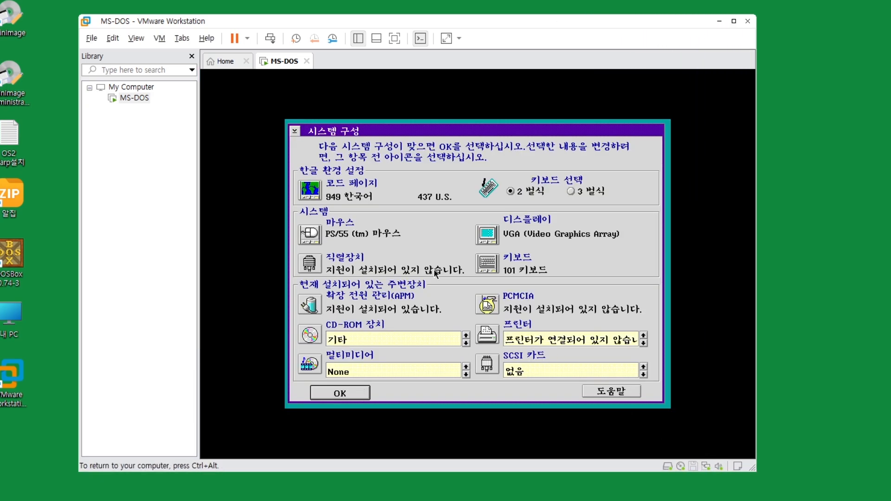
left_click(330, 391)
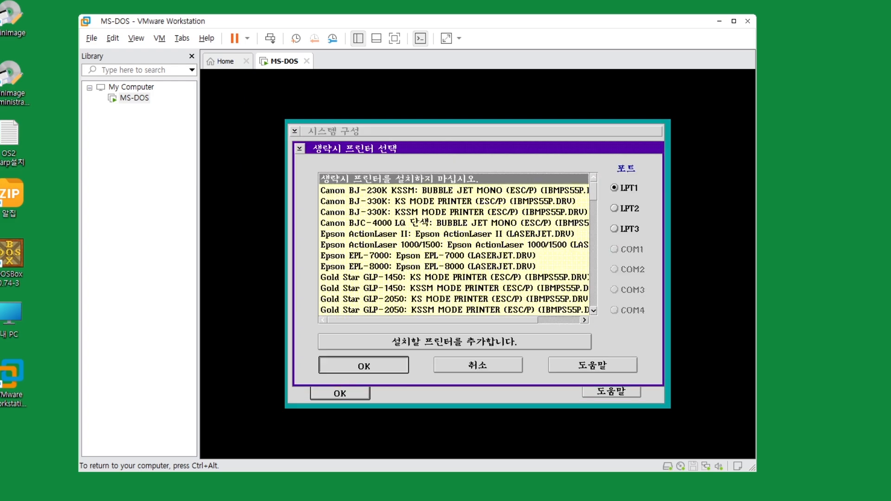
left_click(362, 365)
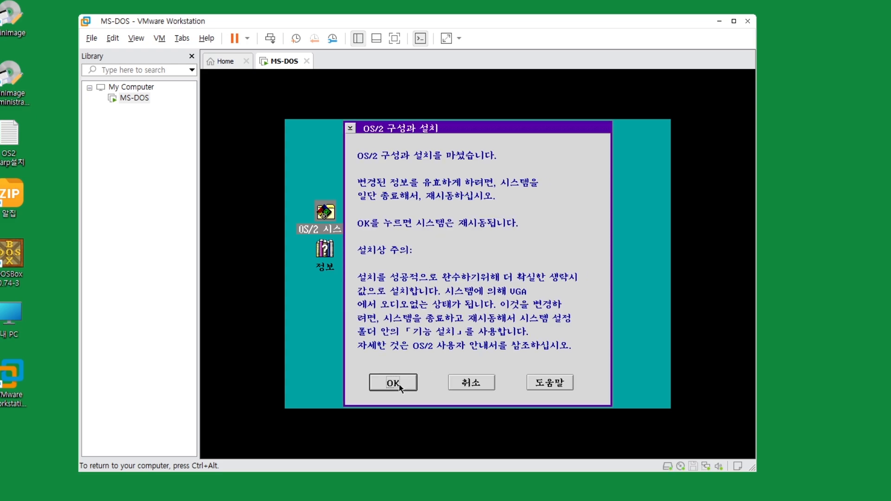
Confirm the end of the OS/2 configuration and installation, then power off the MS-DOS virtual machine once the system has shut down.
left_click(393, 383)
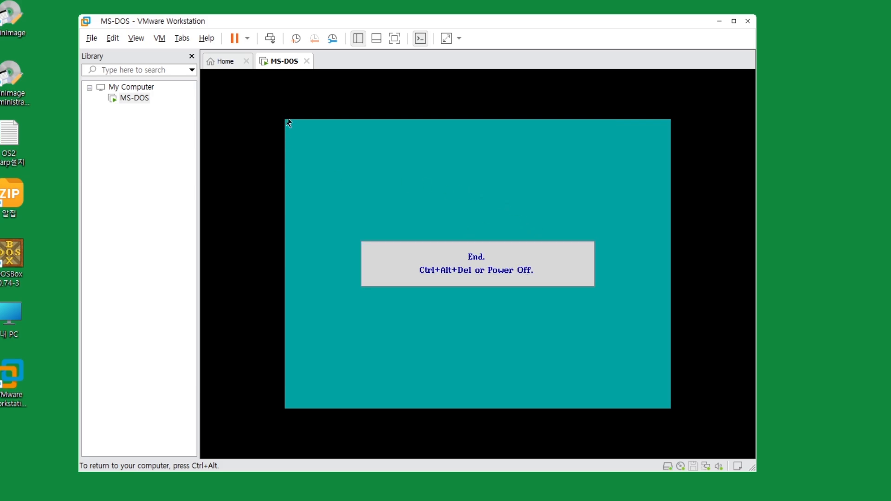
key("ctrl+alt")
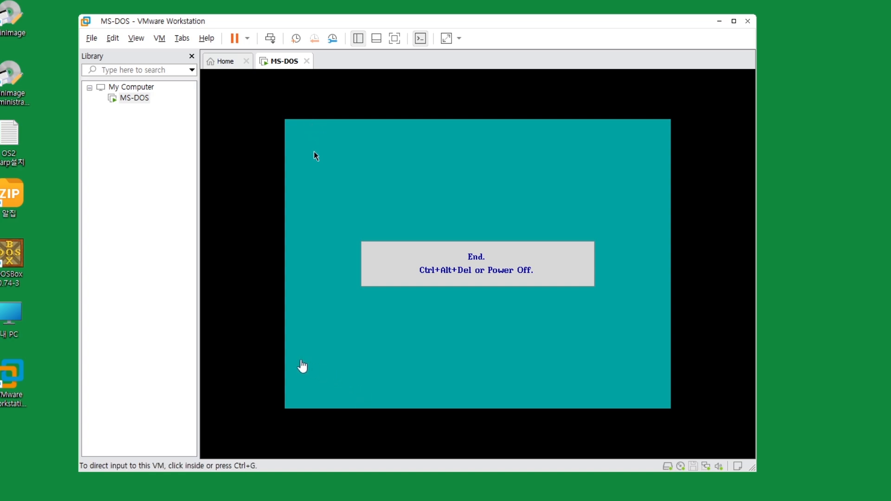
left_click(307, 61)
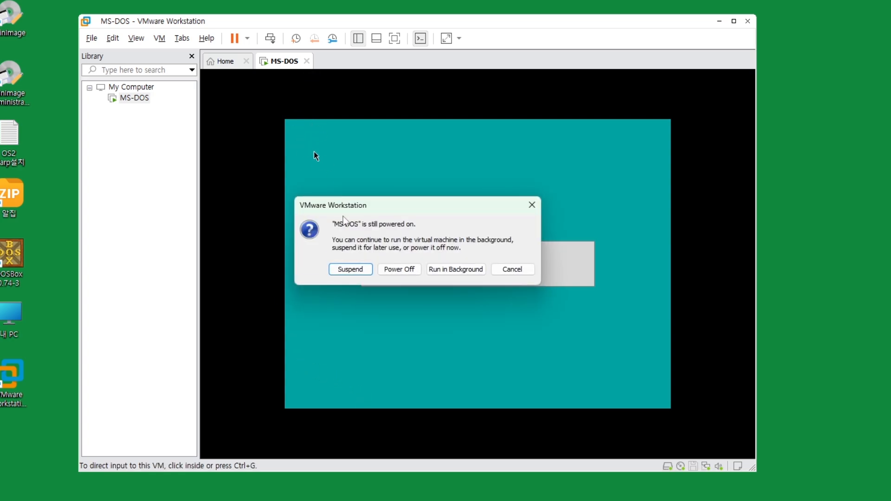
left_click(387, 271)
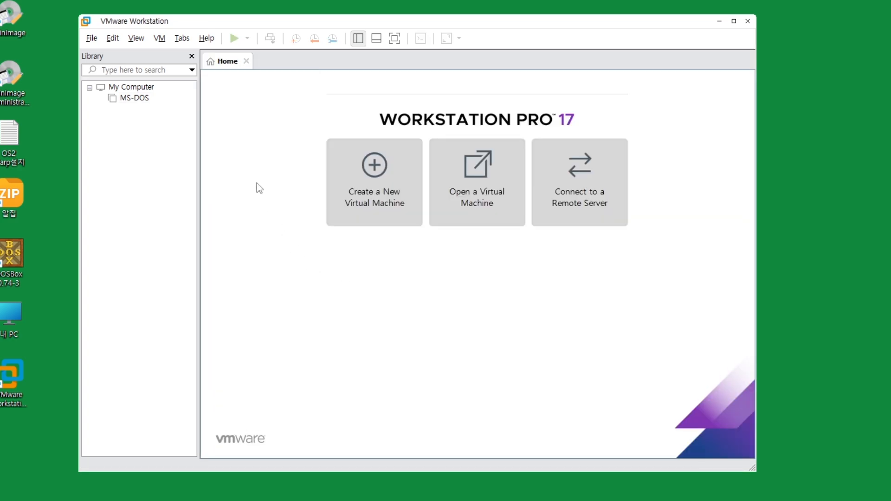
Power on the MS-DOS virtual machine from its library entry and exit the OS/2의 사용 tutorial.
left_click(163, 107)
left_click(255, 110)
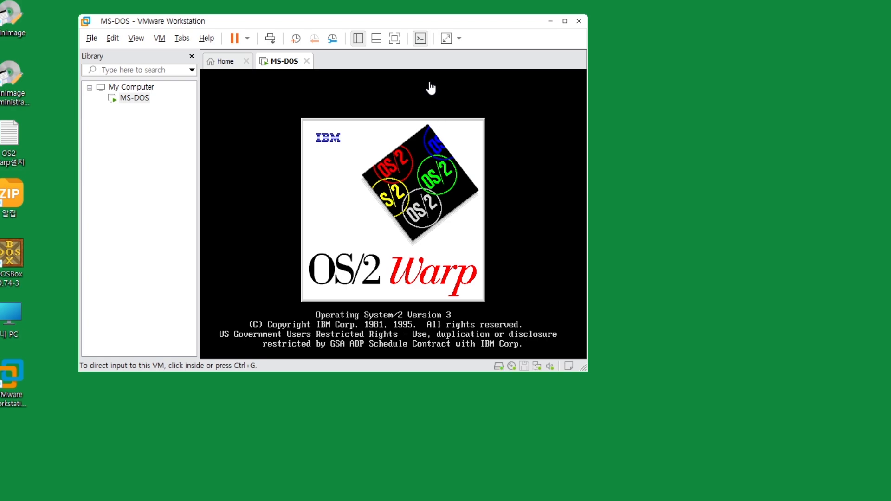
left_click_drag(586, 369, 751, 465)
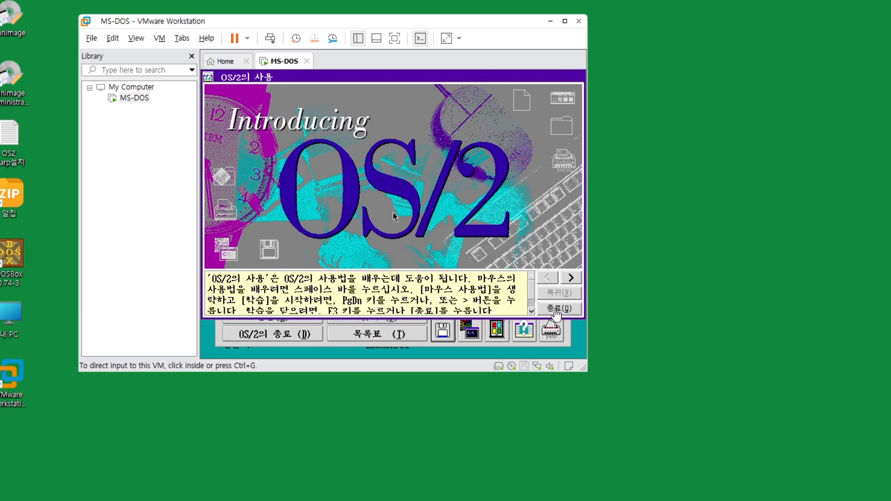
left_click(557, 311)
left_click(569, 311)
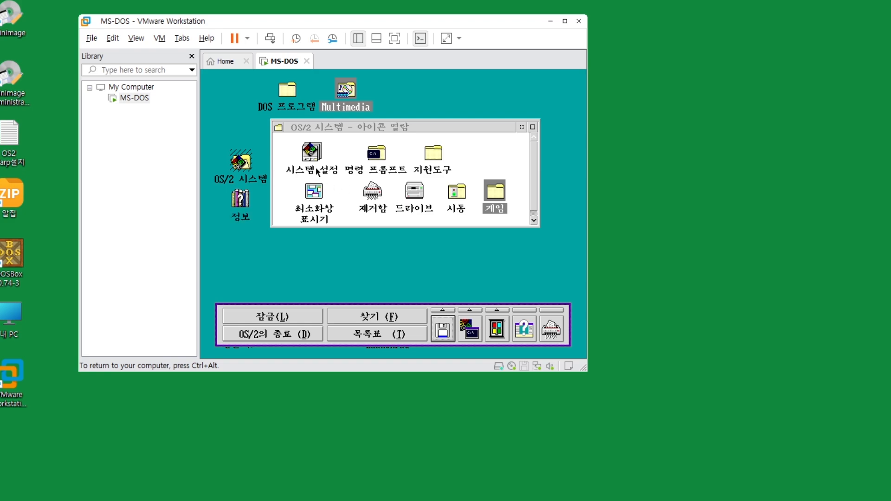
Open the 시스템 설정 folder in the OS/2 시스템 window to view its contents, and close it again.
double_click(317, 171)
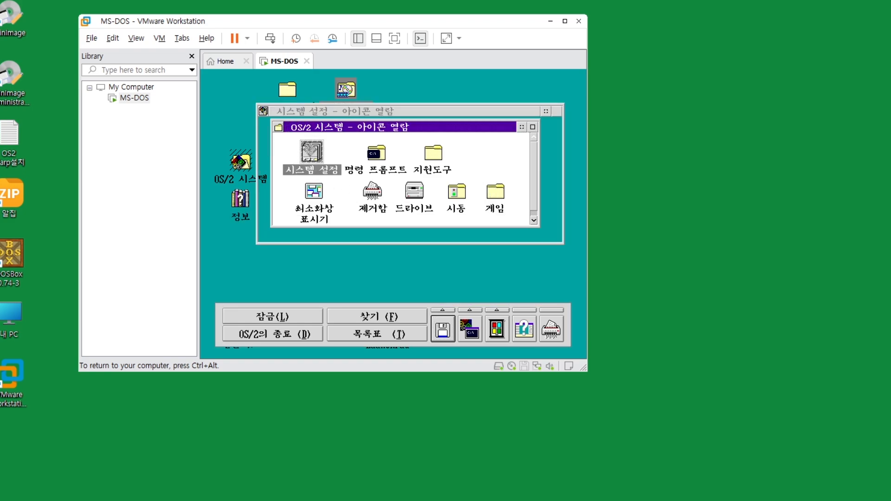
left_click(262, 115)
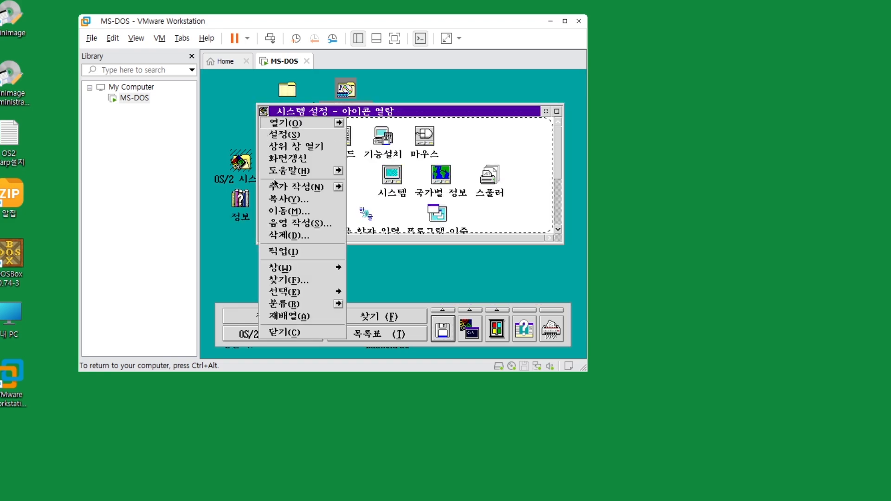
left_click(293, 335)
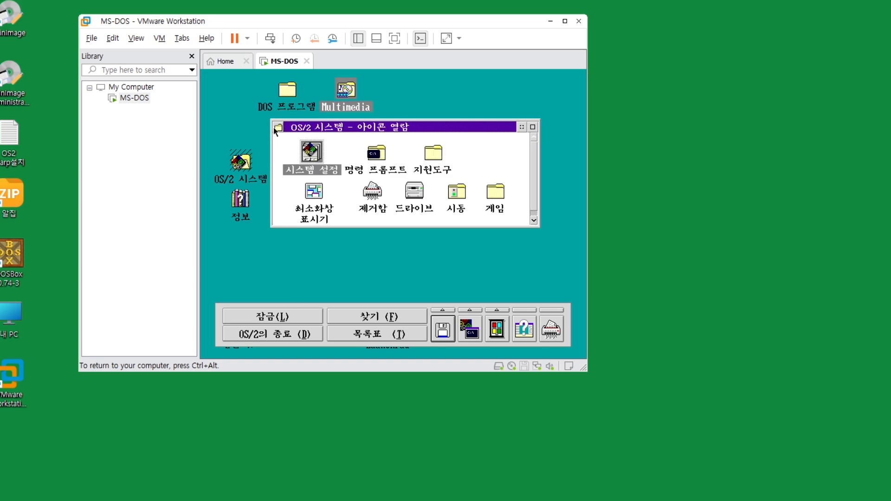
Close and reopen the OS/2 시스템 folder, and view the 드라이브 window inside it before closing that window.
left_click(278, 127)
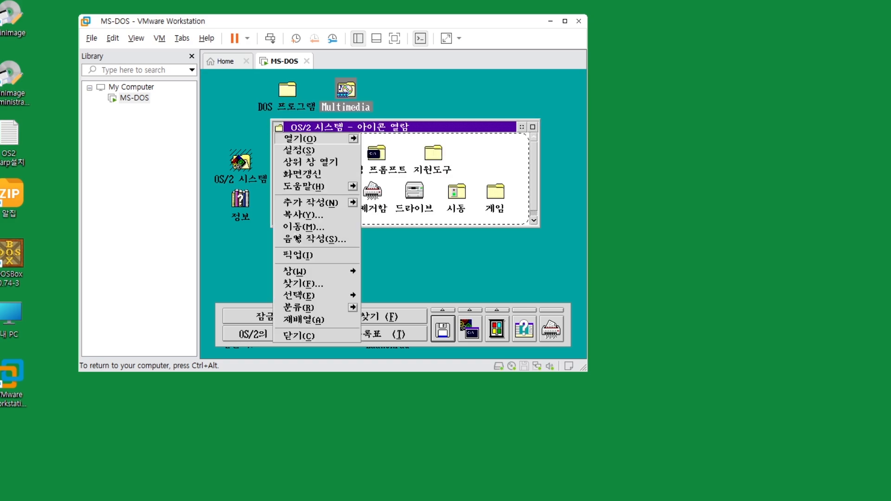
left_click(303, 335)
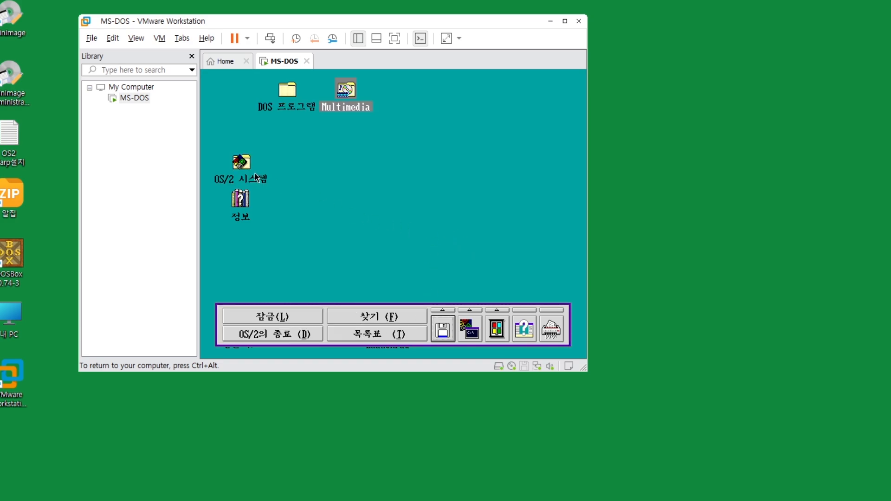
double_click(241, 164)
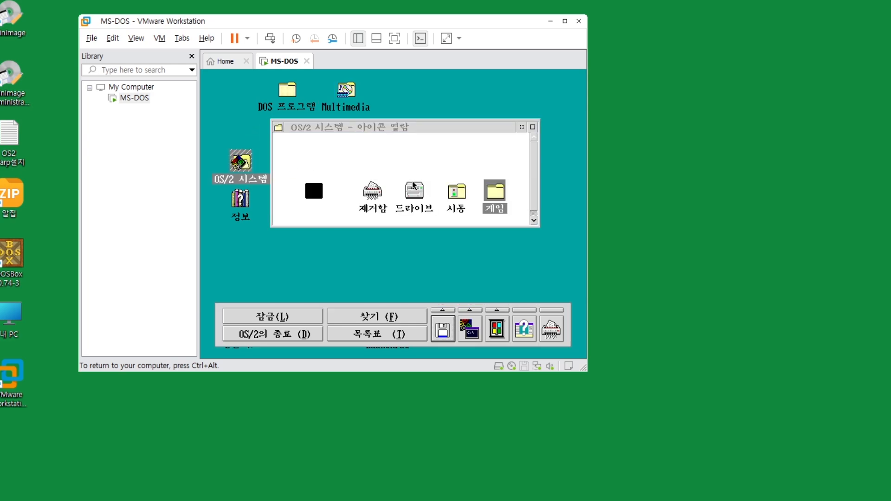
double_click(401, 206)
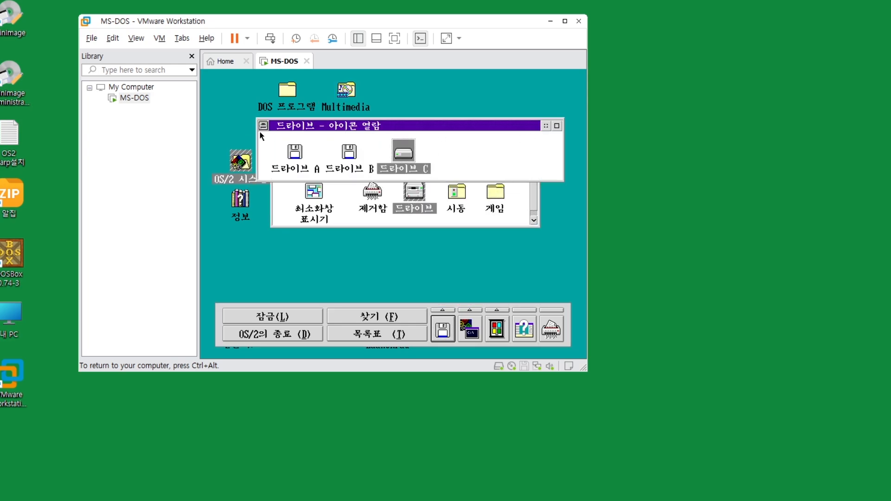
left_click(261, 127)
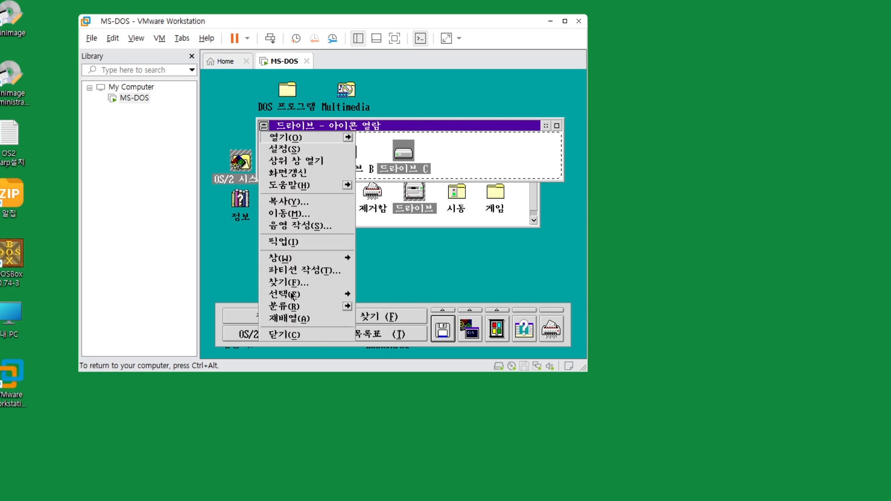
left_click(298, 336)
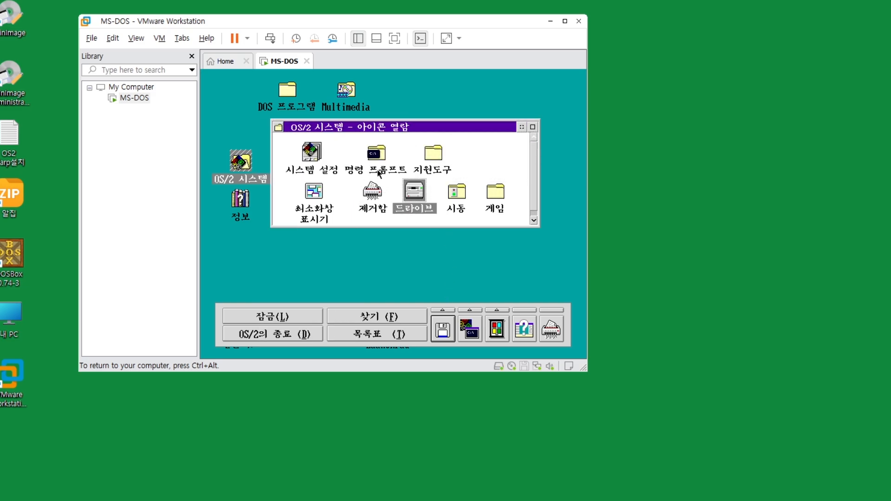
Start the OS/2 전화면 session from the 명령 프롬프트 folder and list the root of drive C with dir/w.
double_click(379, 173)
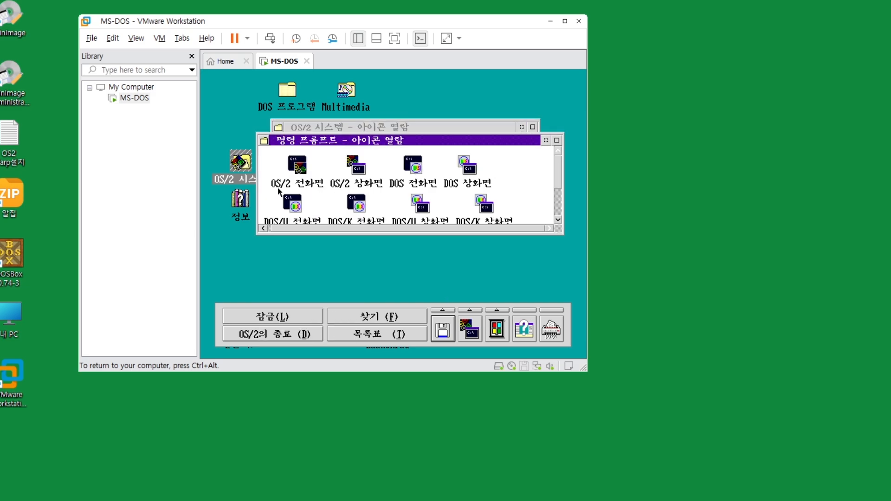
double_click(288, 185)
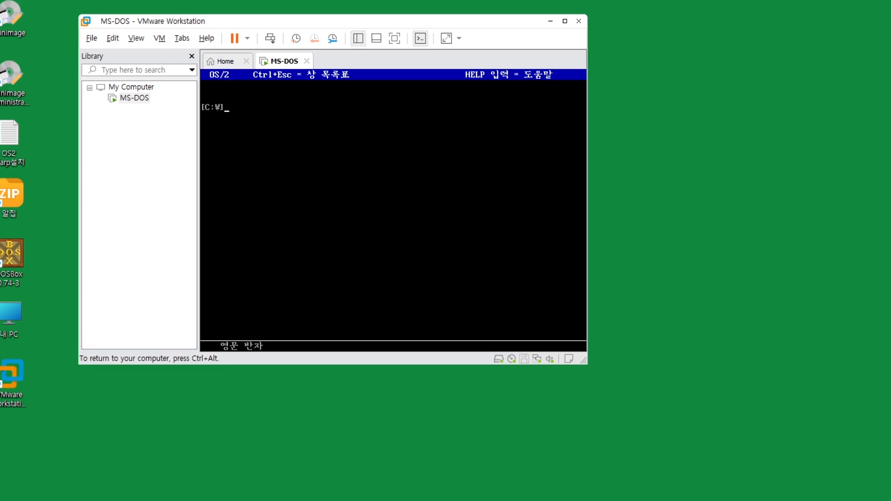
type("dir/w")
key("Return")
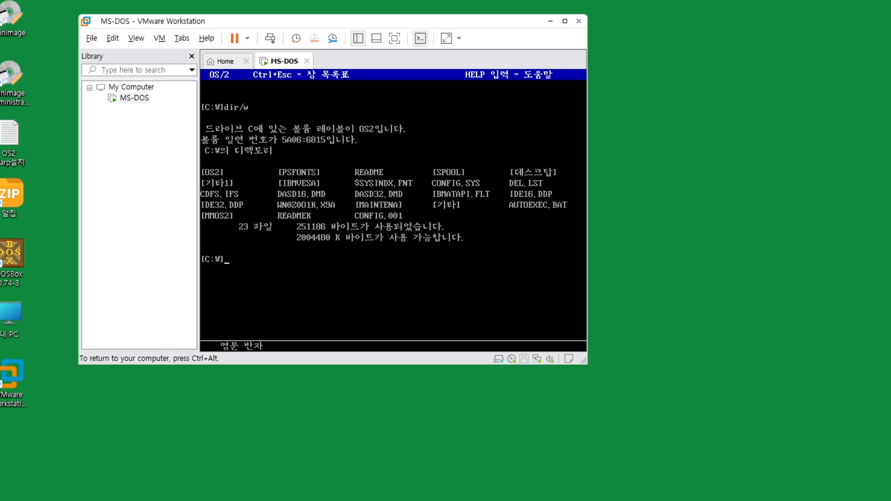
Clear the screen with cls and list only the directories in the root of drive C with dir/w/ad.
type("cls")
key("Return")
type("dir/w")
type("/ad")
key("Return")
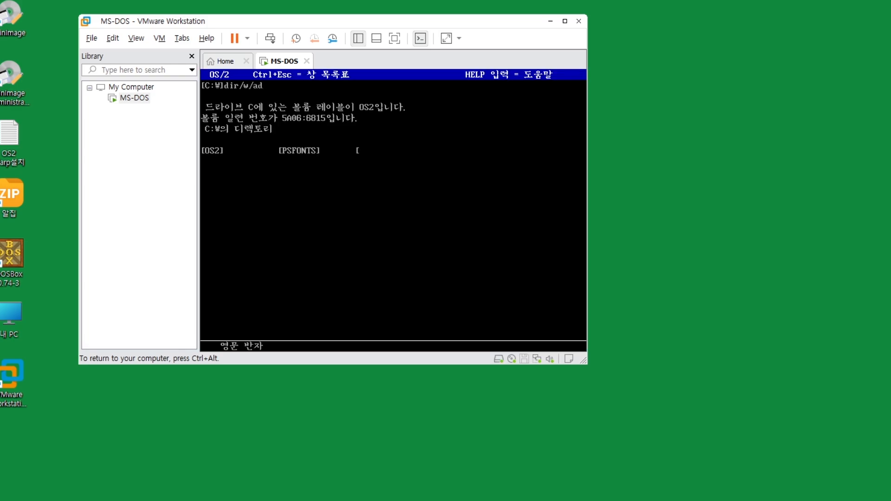
Try the commands c:ls and c:ler at the OS/2 prompt on drive C.
key("Return")
key("Return")
type("c:ls")
key("Return")
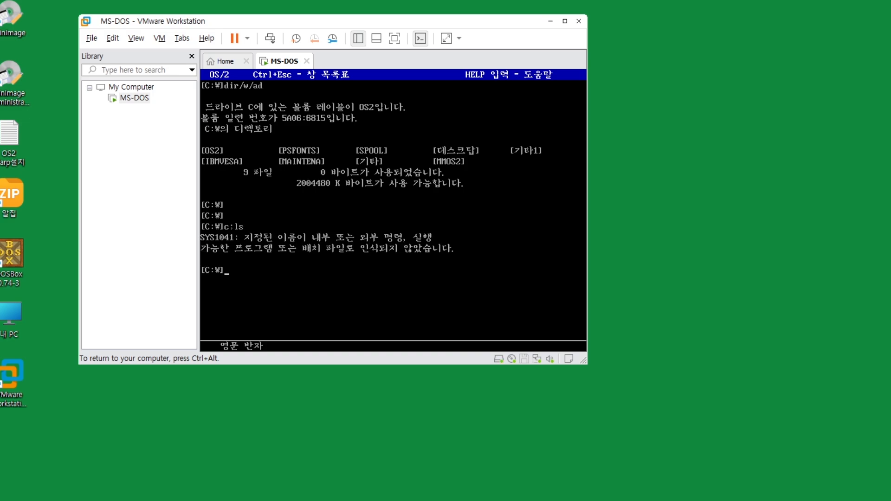
type("c:ler")
key("Return")
Leave the OS/2 full-screen session with exit and release keyboard and mouse input from the virtual machine.
type("exit")
key("Return")
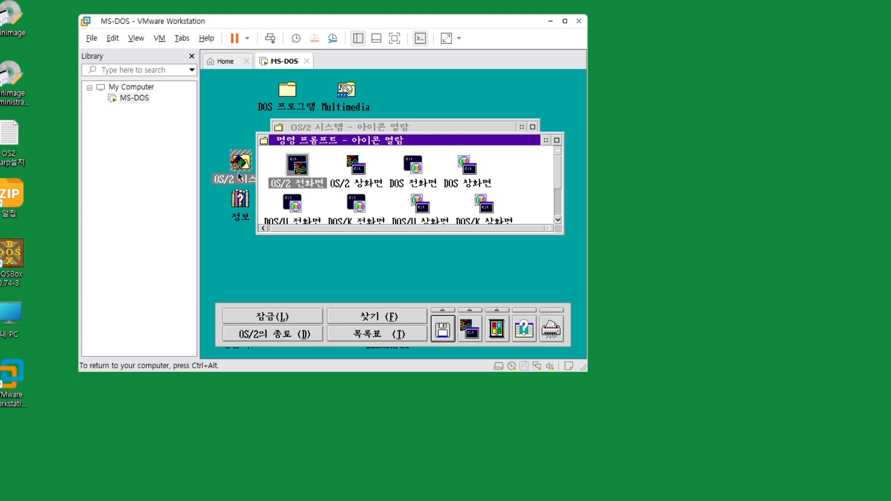
key("ctrl+alt")
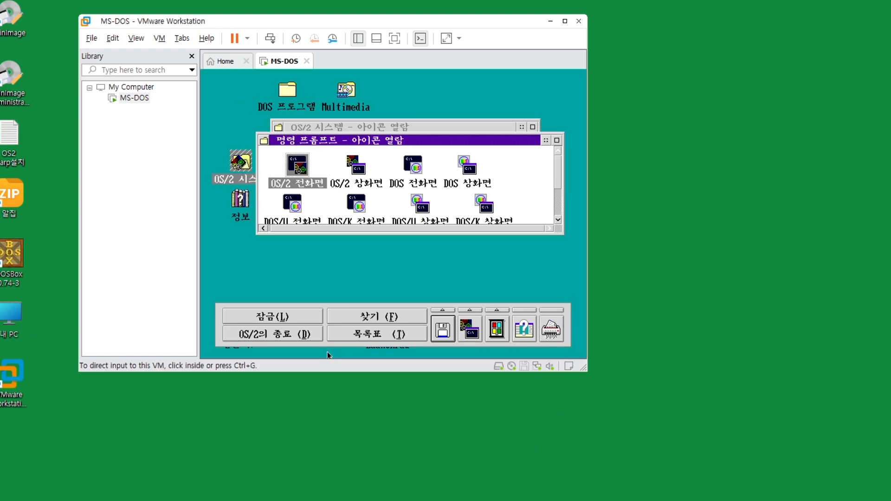